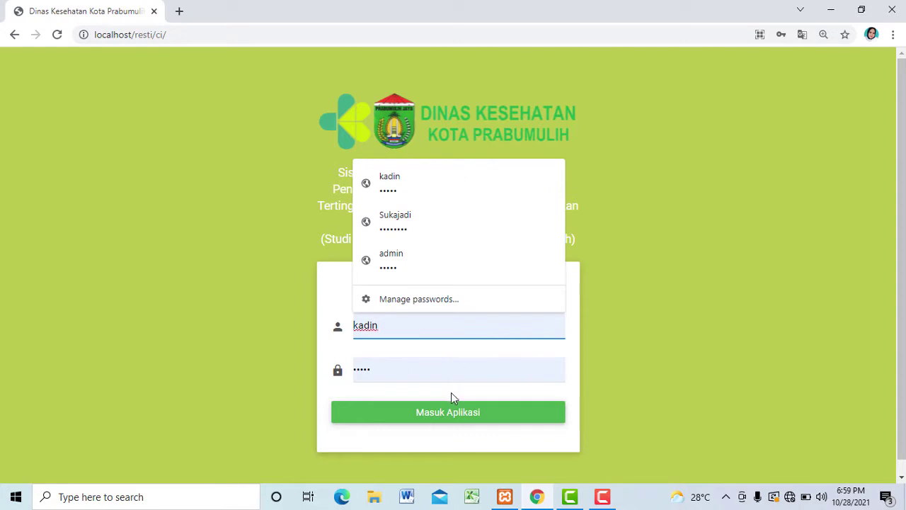
Step: Sign in as the Puskesmas Sukajadi account using its saved Chrome login
click(452, 377)
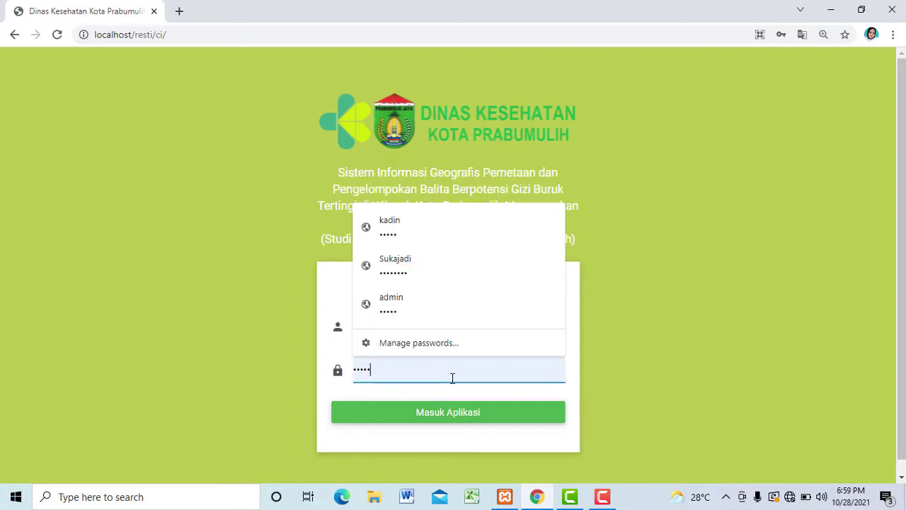
click(441, 267)
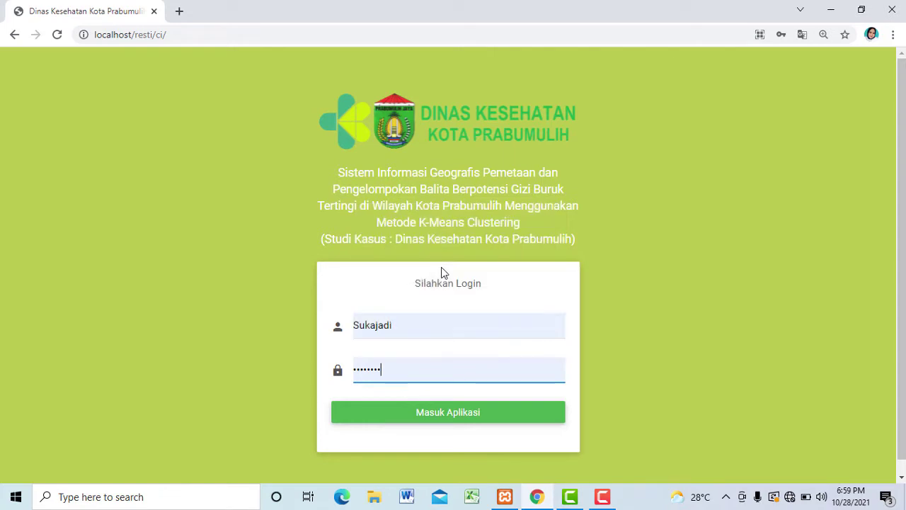
click(478, 420)
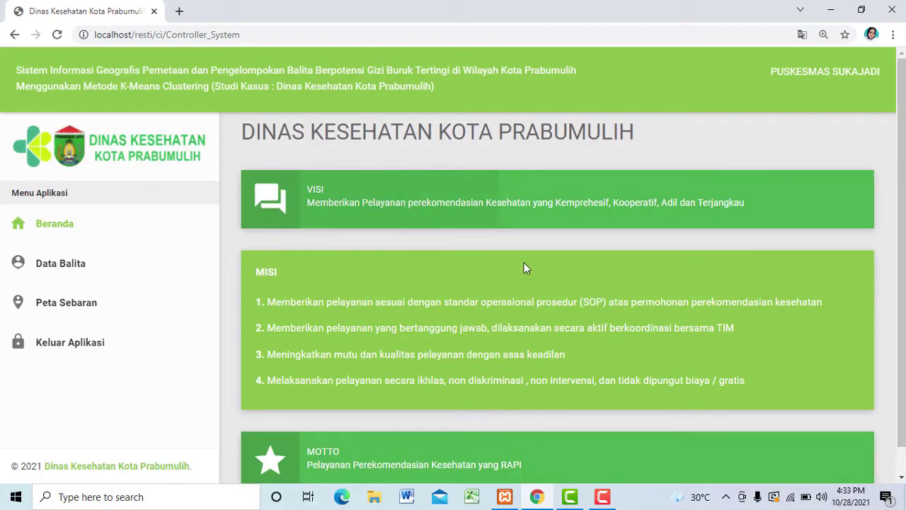
Step: Go from the Beranda page to the Data Balita page listing toddlers' heights and weights
scroll(902, 174, down, 1)
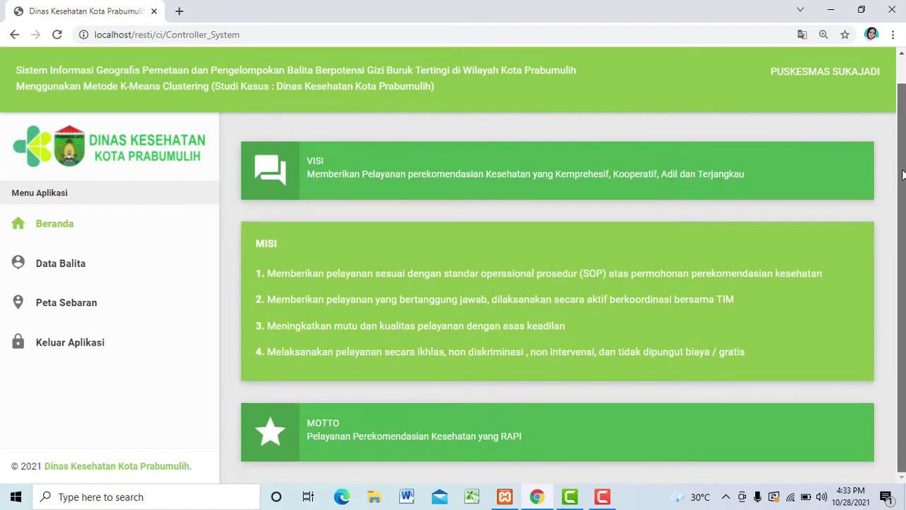
scroll(904, 152, up, 1)
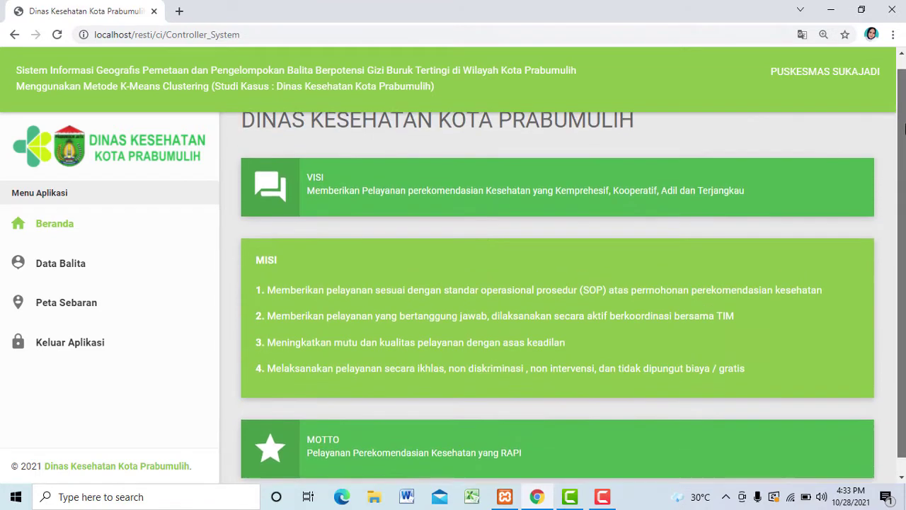
click(101, 269)
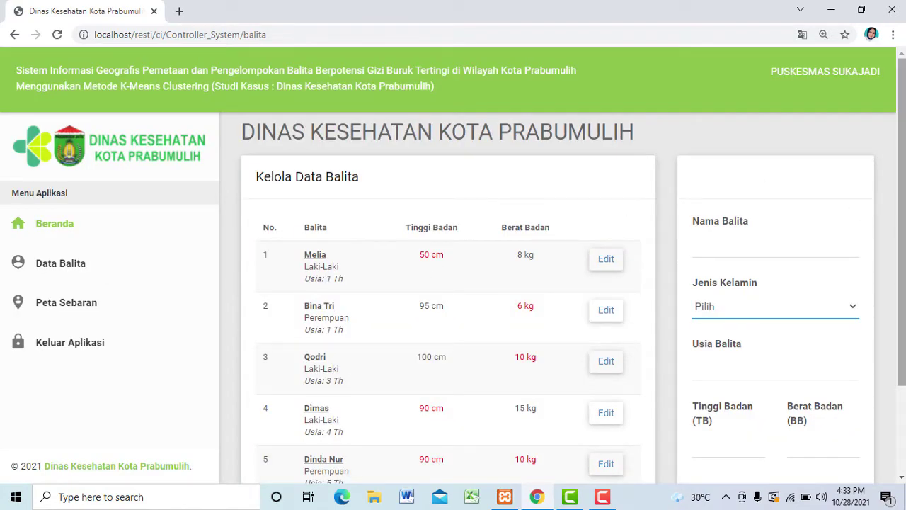
Step: Edit the first toddler's record, changing Usia Balita from 1 to 2, and save it
mouse_move(903, 117)
mouse_down()
mouse_move(904, 150)
mouse_move(904, 133)
mouse_up()
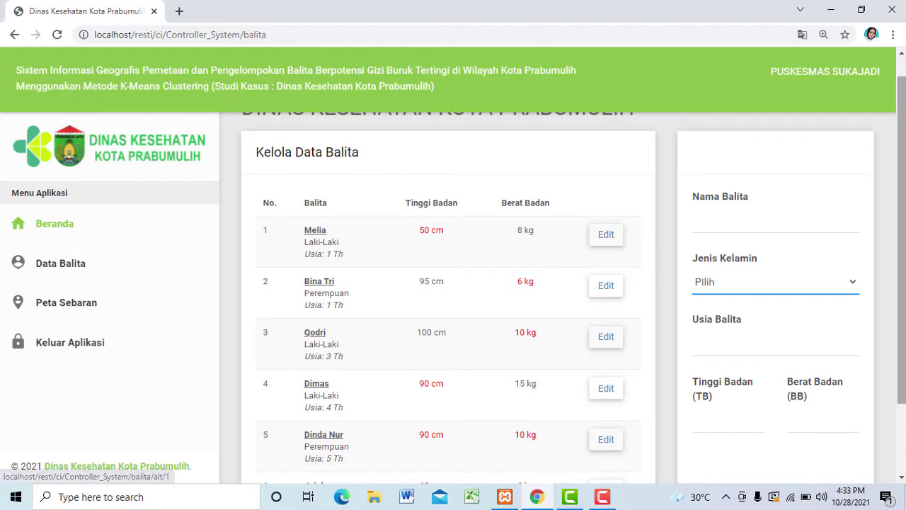
drag(902, 231, 878, 323)
scroll(885, 294, up, 2)
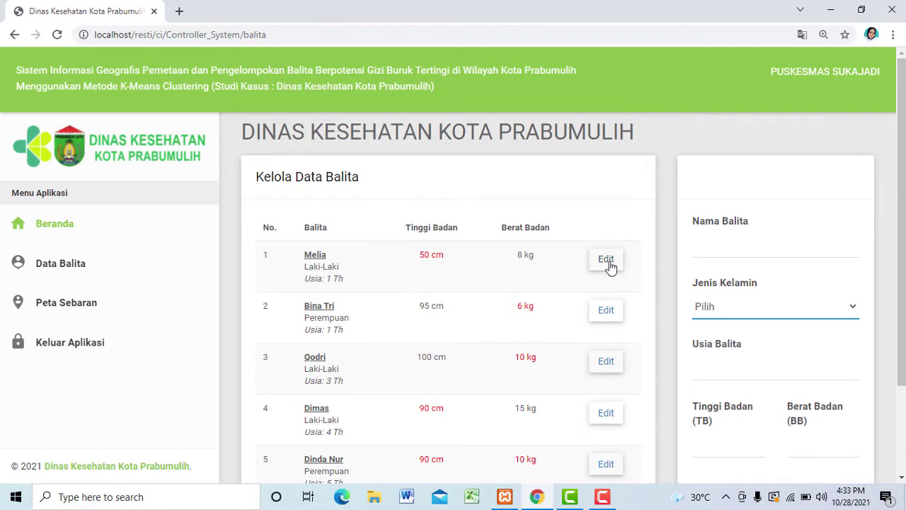
click(611, 266)
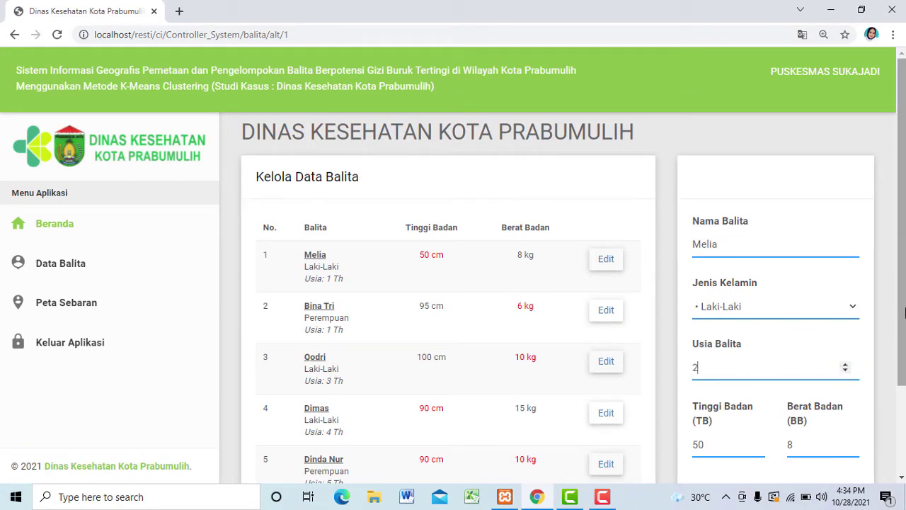
scroll(904, 313, down, 1)
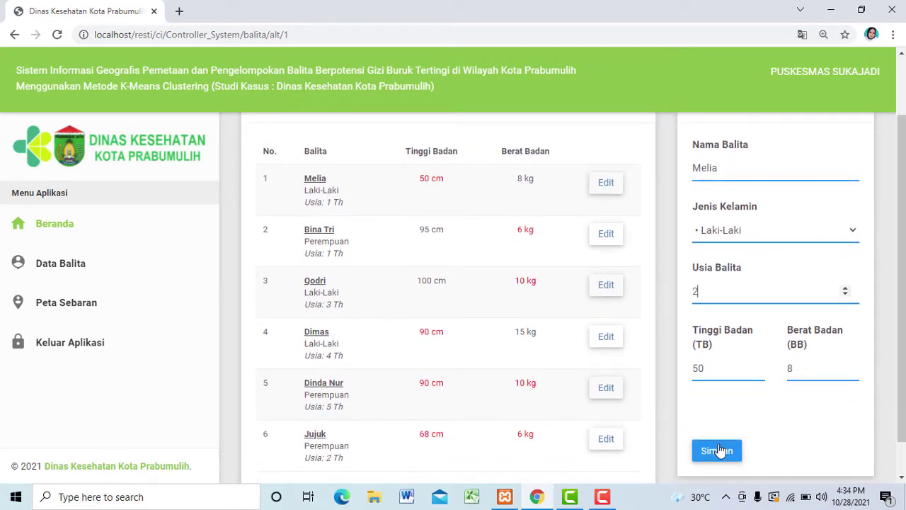
click(719, 452)
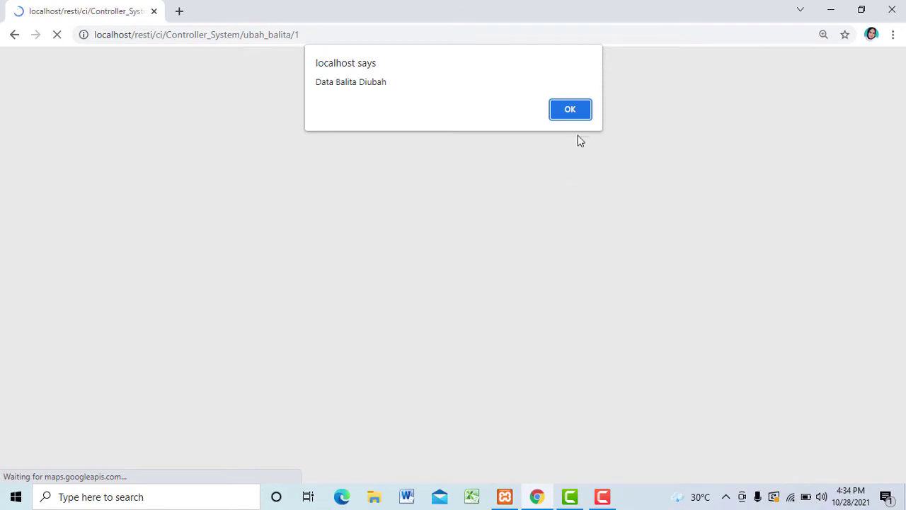
click(571, 116)
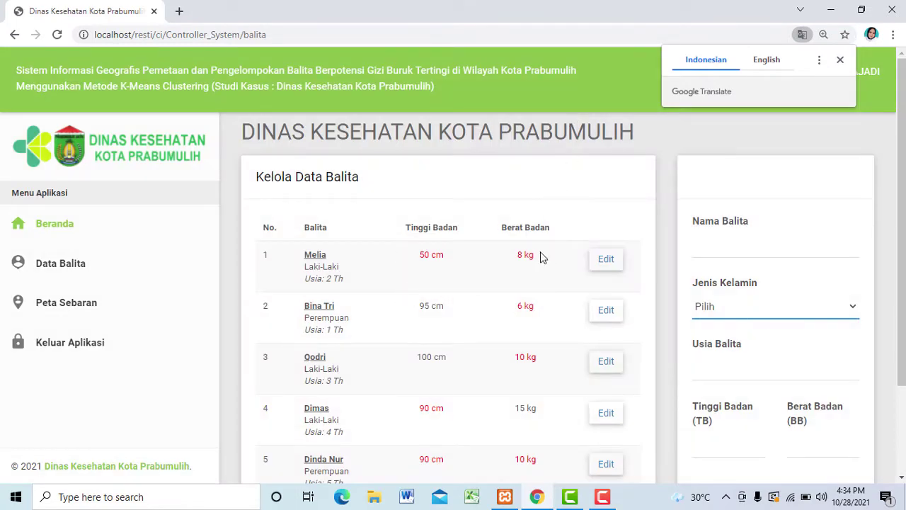
Step: Add a Perempuan toddler, age 2, height 56 cm, weight 9 kg, and save the record
click(731, 254)
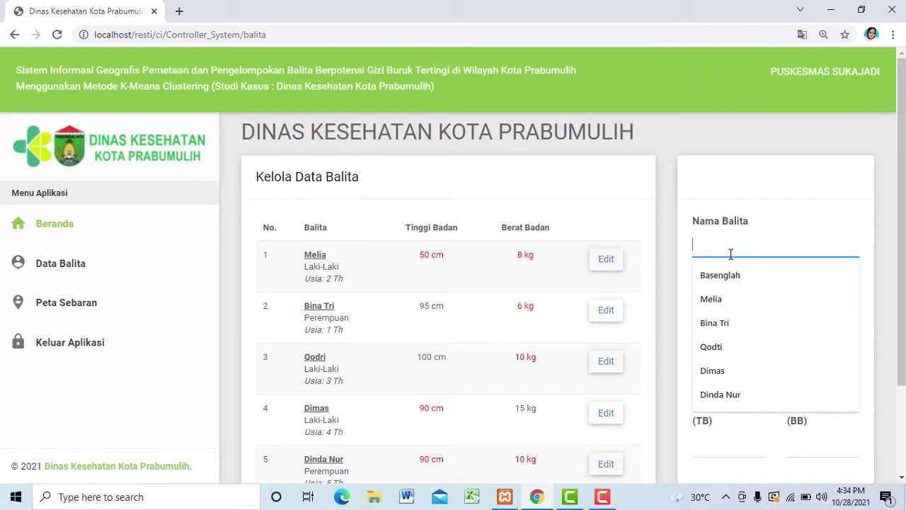
click(732, 323)
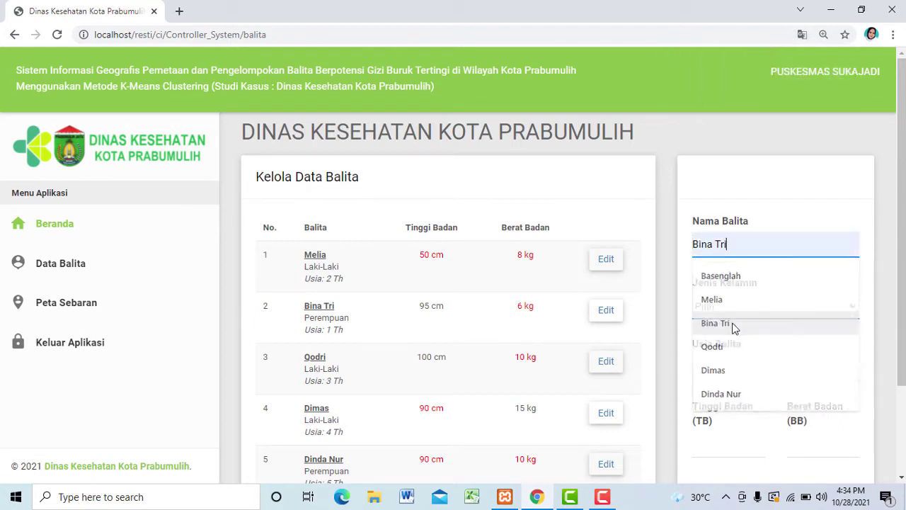
click(717, 311)
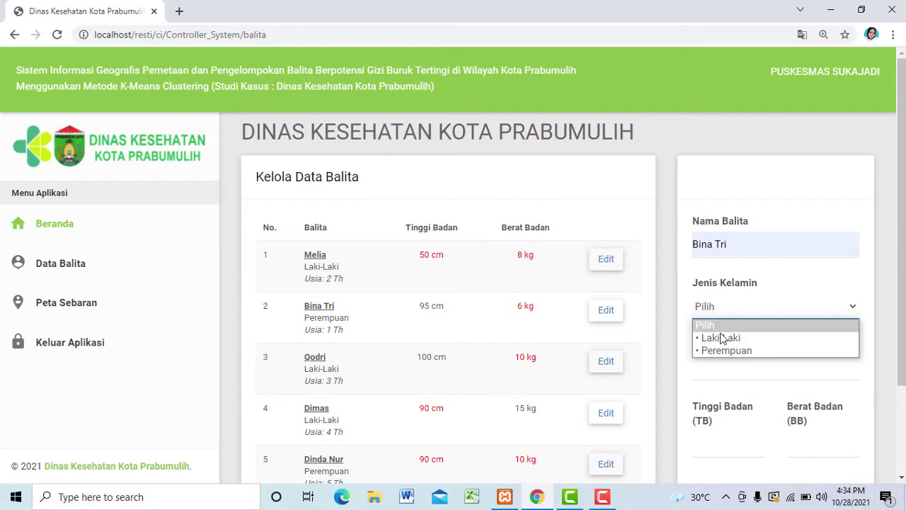
click(723, 349)
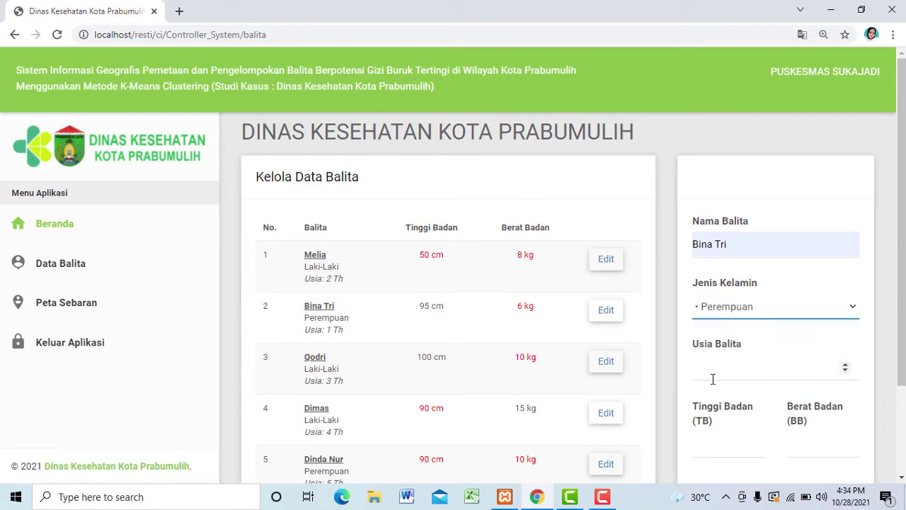
click(713, 378)
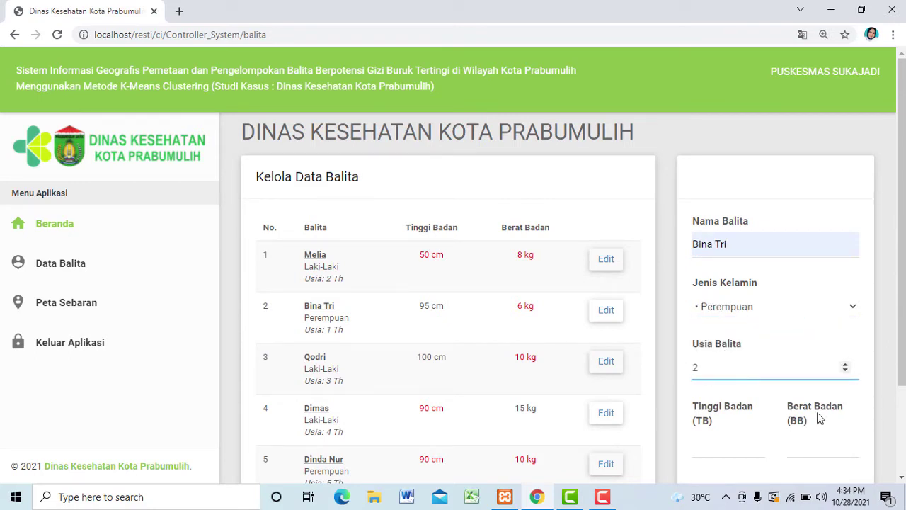
click(713, 448)
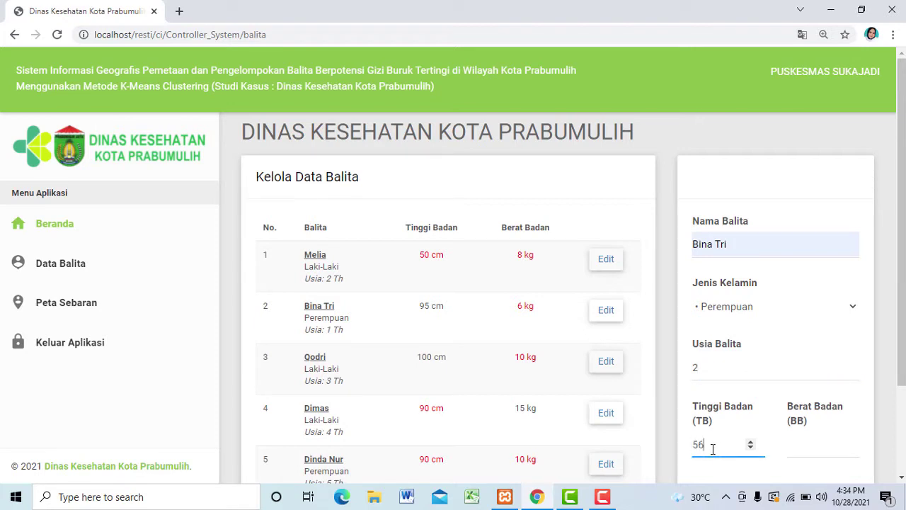
click(796, 449)
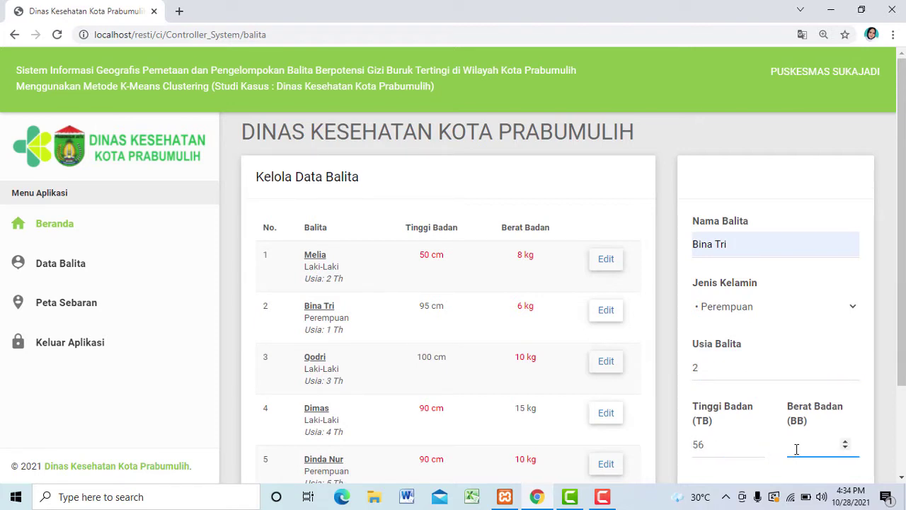
scroll(850, 425, down, 1)
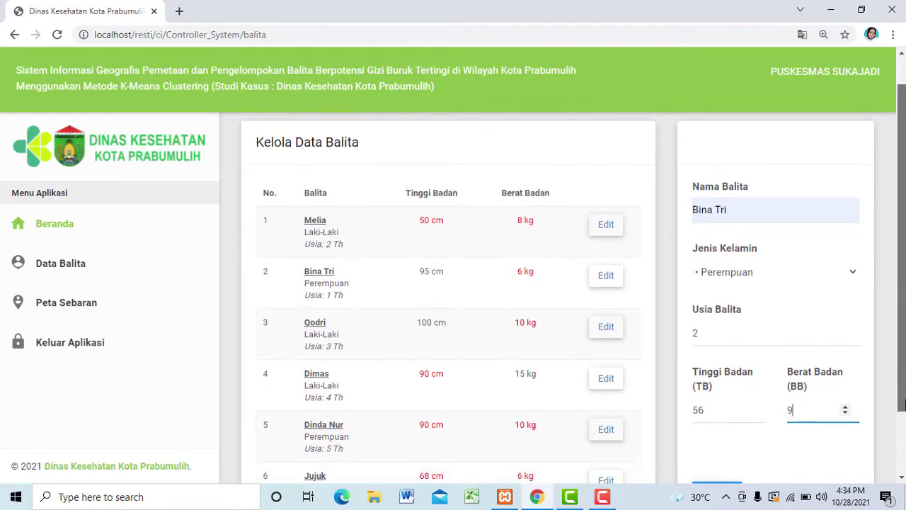
click(722, 457)
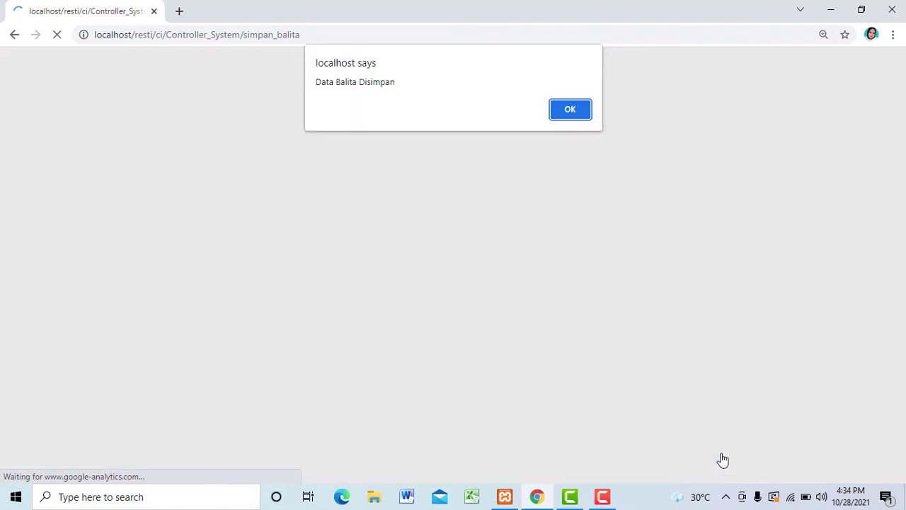
click(581, 111)
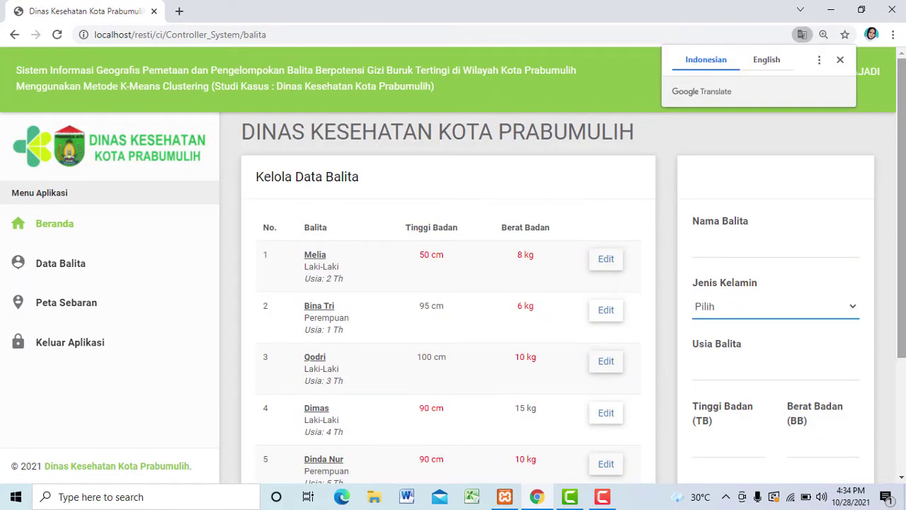
Step: Verify the new seventh toddler row in the table, then go to the Peta Sebaran map
drag(903, 258, 903, 372)
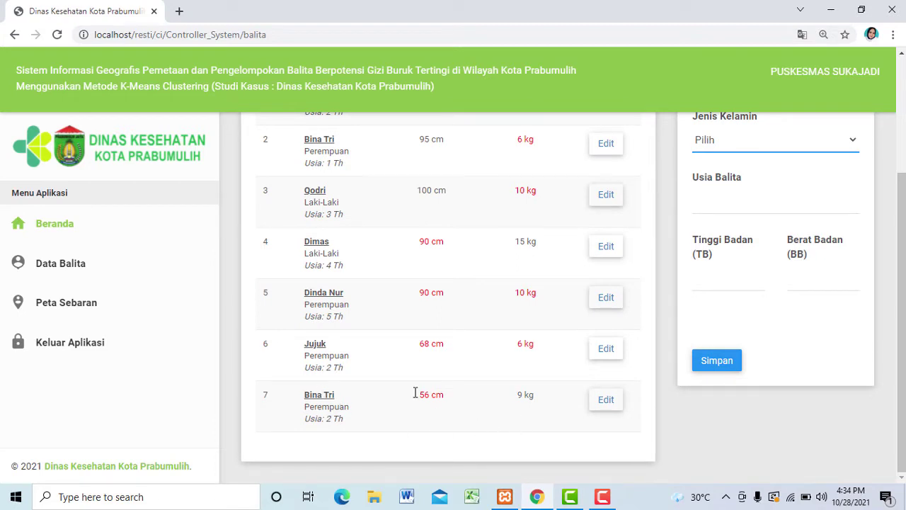
scroll(722, 281, up, 2)
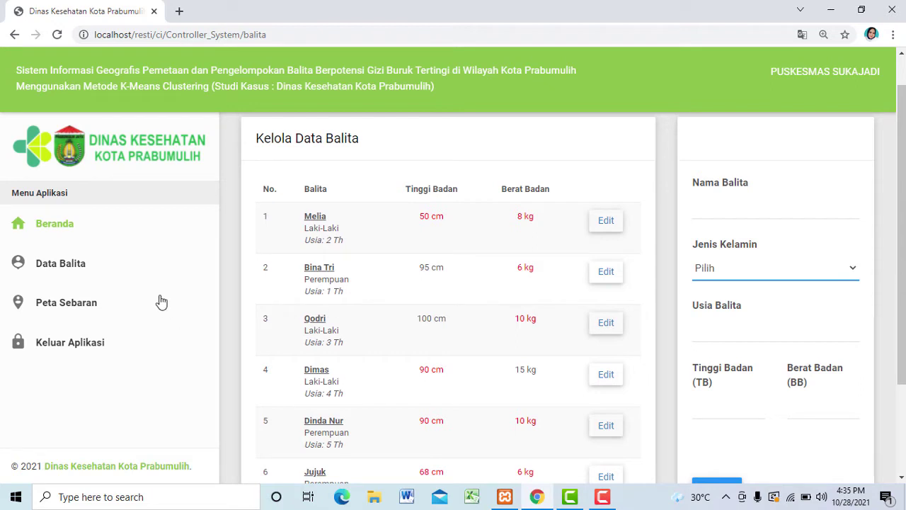
click(86, 307)
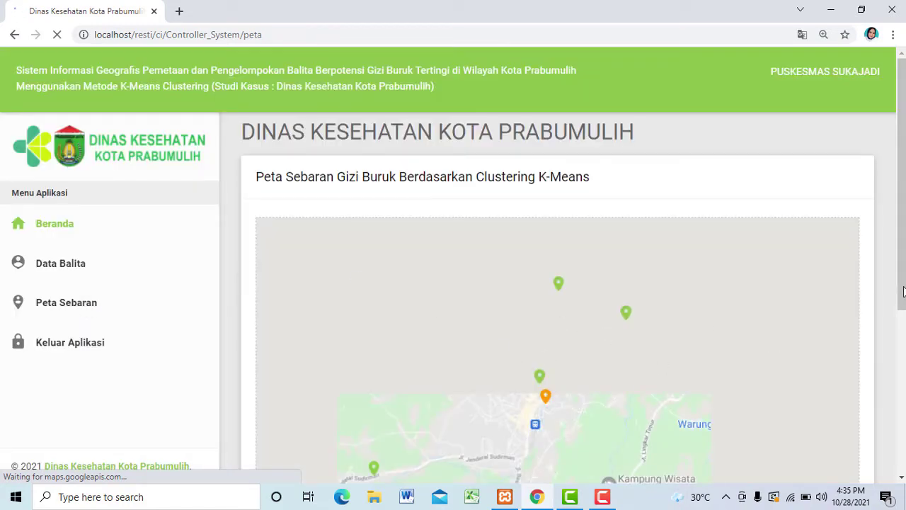
Step: Zoom the cluster map out, view an orange marker's details, and scroll to the Cluster 1–3 tables
drag(903, 301, 902, 368)
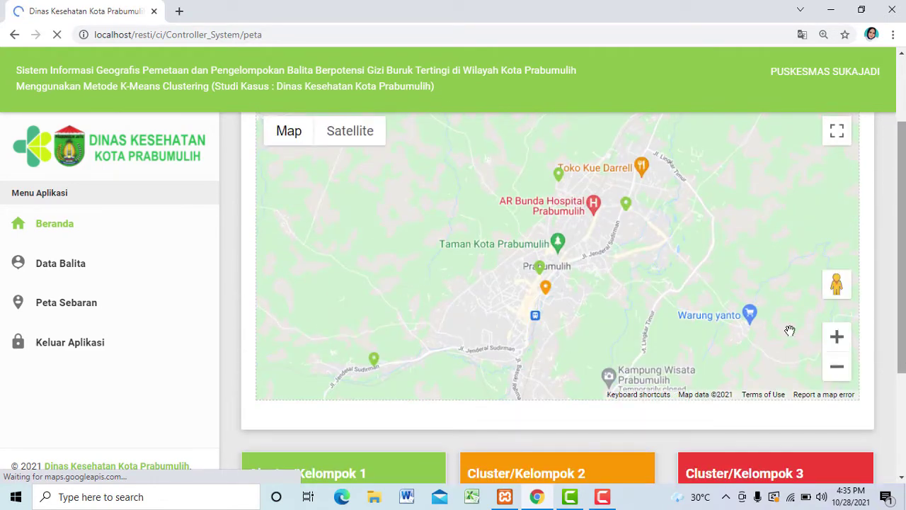
click(840, 370)
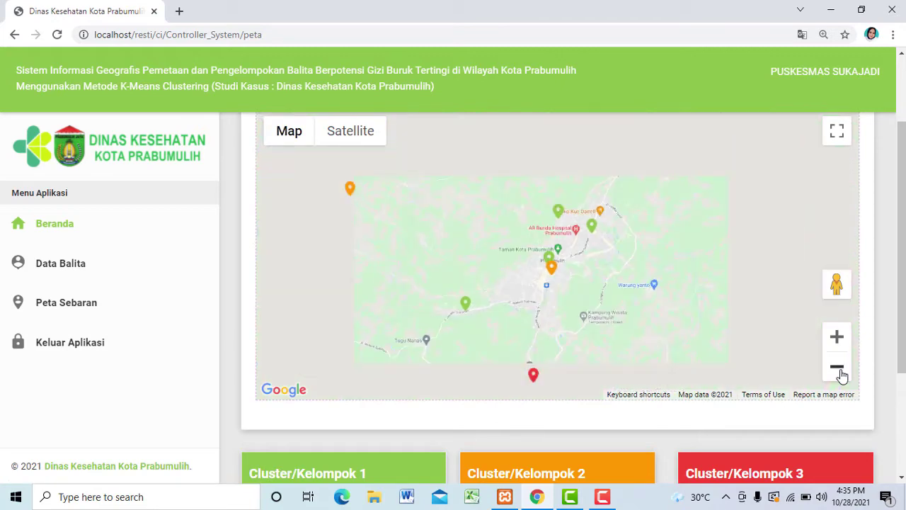
click(550, 272)
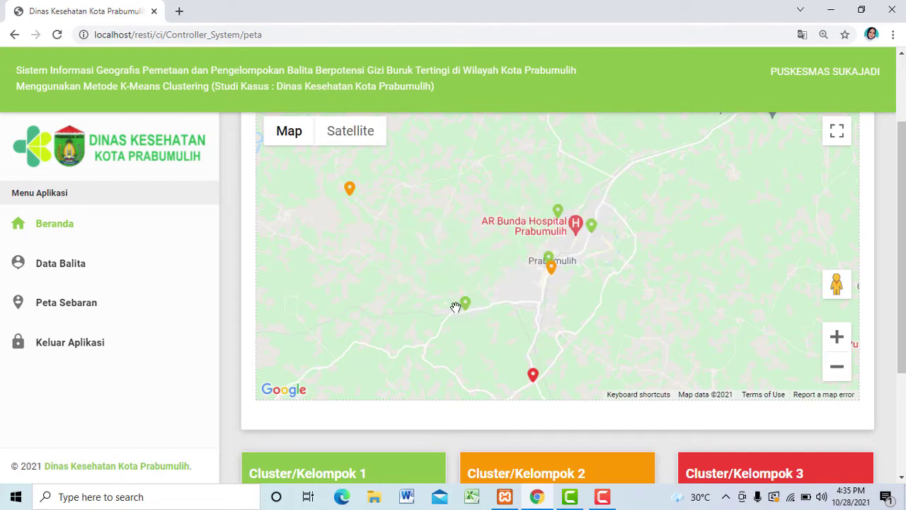
mouse_move(465, 312)
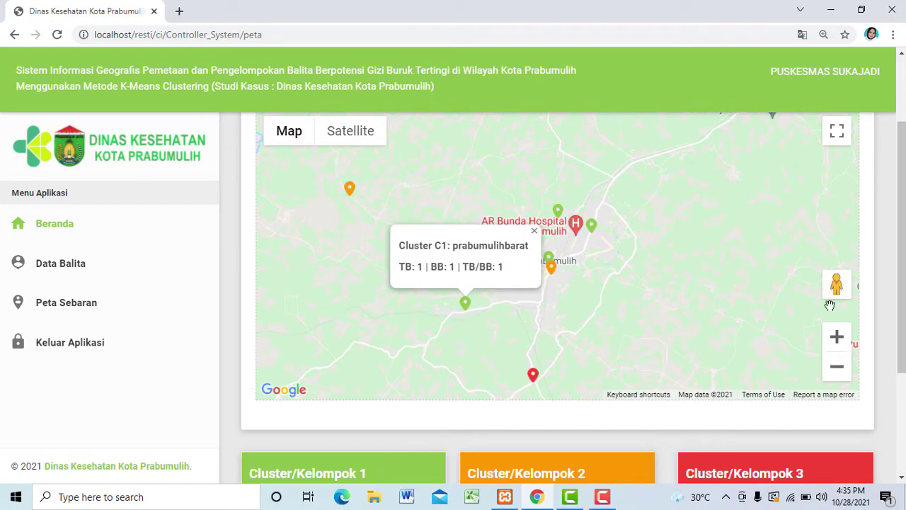
scroll(896, 264, down, 1)
scroll(558, 297, down, 1)
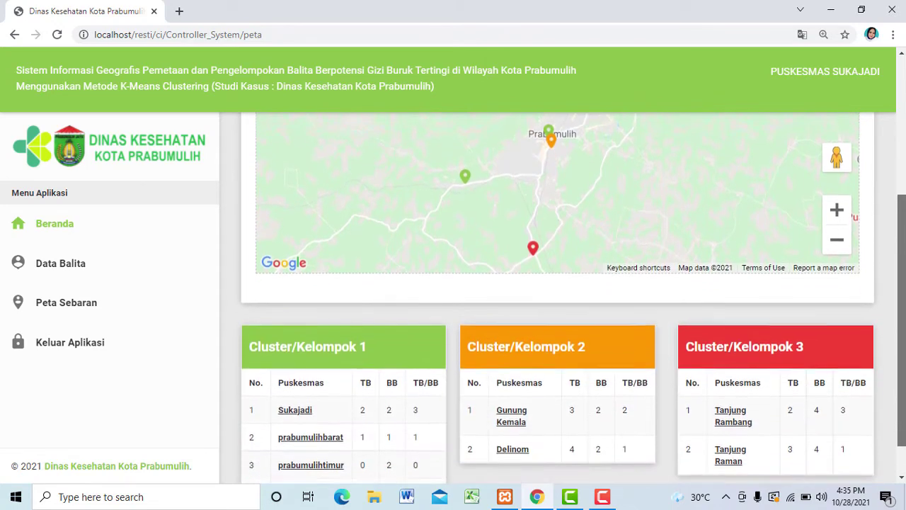
scroll(558, 297, up, 2)
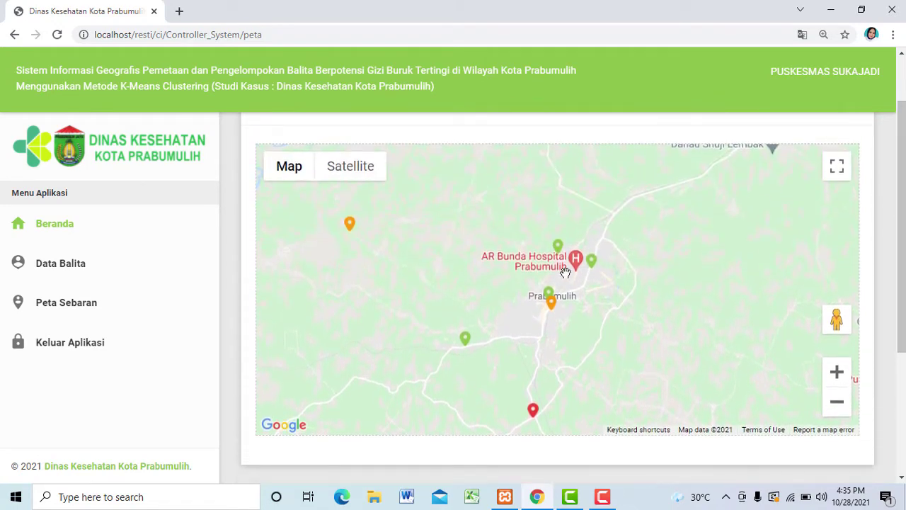
mouse_move(551, 295)
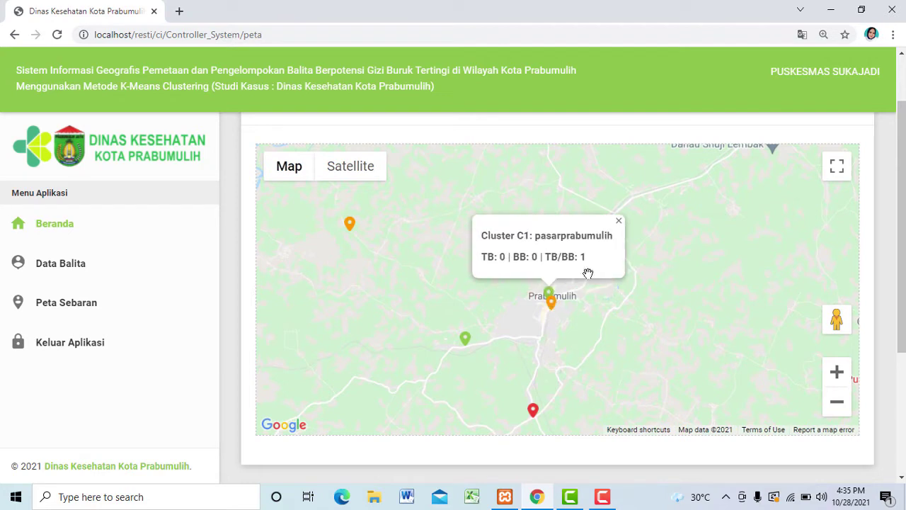
mouse_move(590, 265)
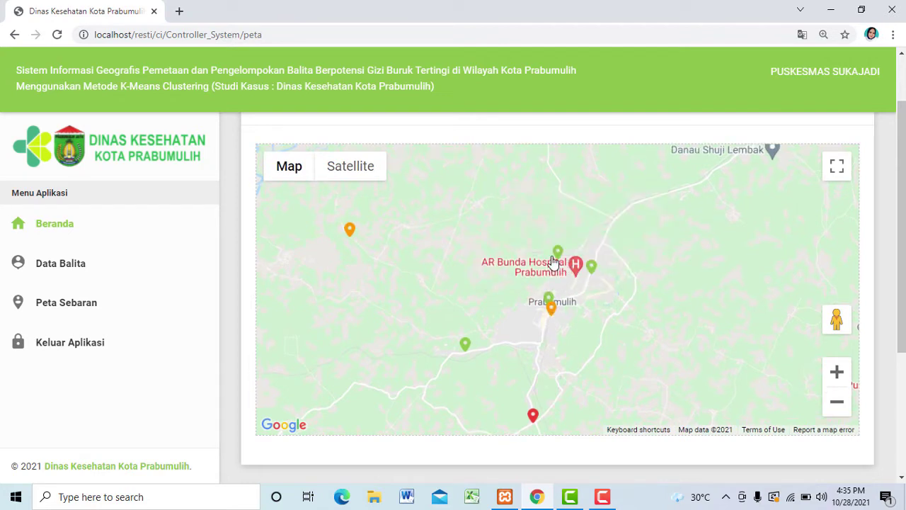
mouse_move(559, 273)
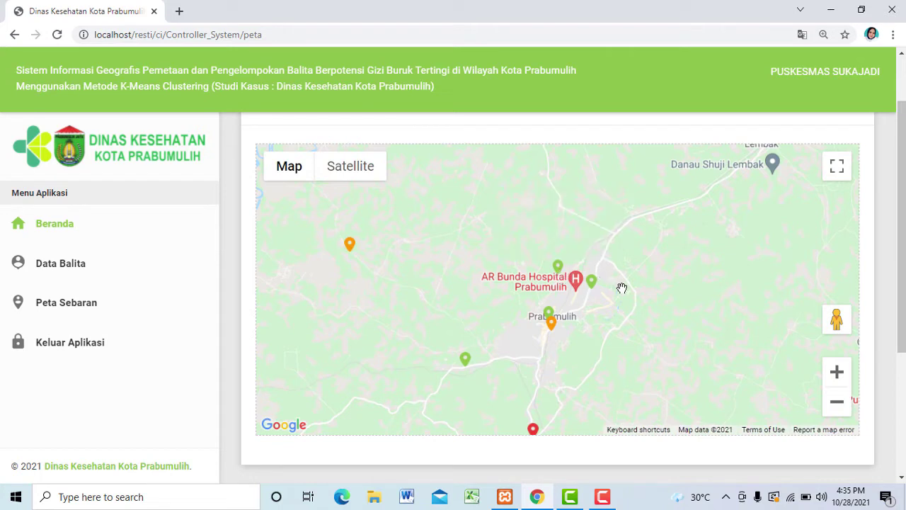
drag(903, 276, 903, 391)
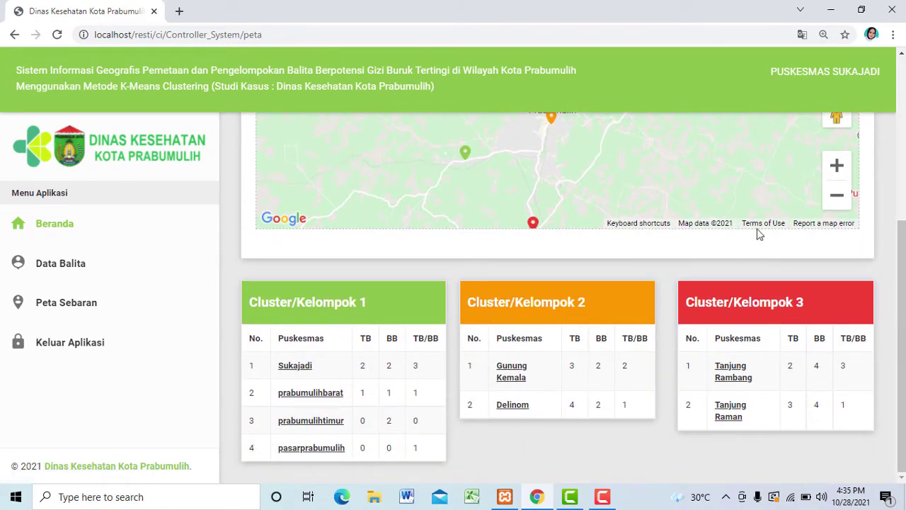
scroll(671, 278, up, 2)
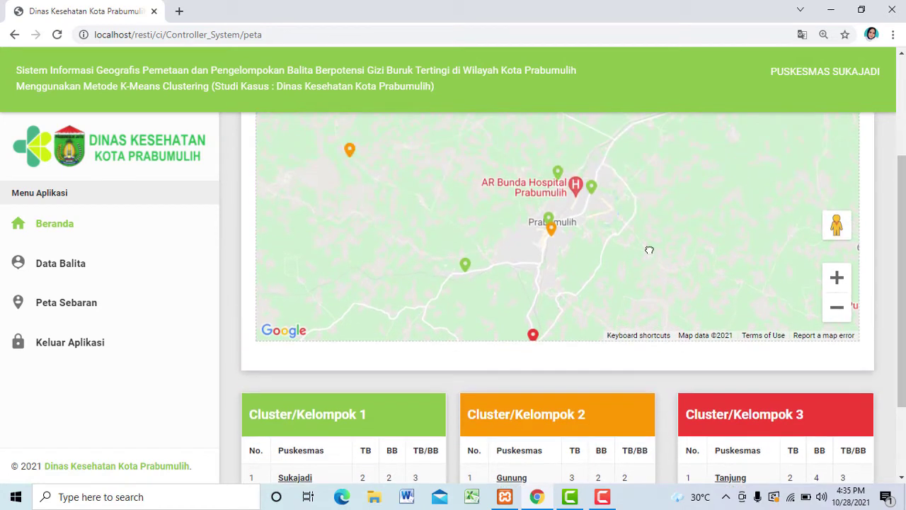
drag(647, 271, 660, 234)
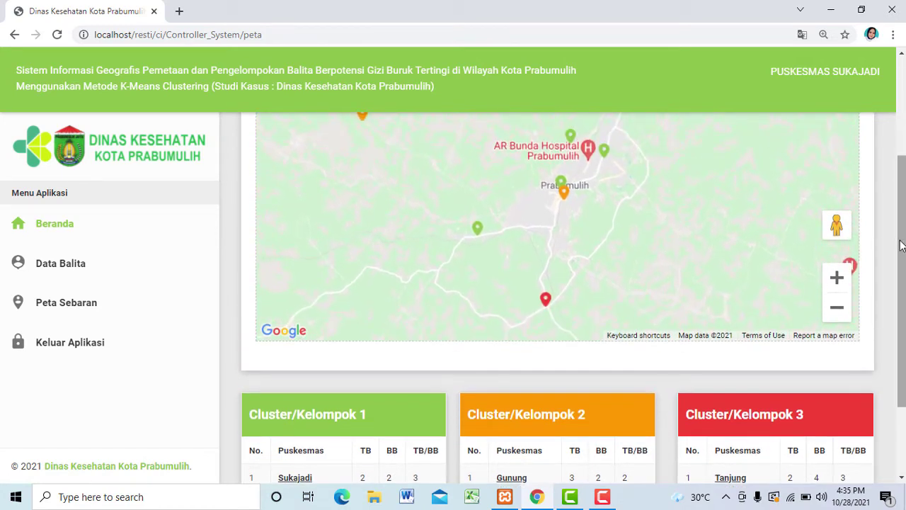
drag(902, 240, 890, 133)
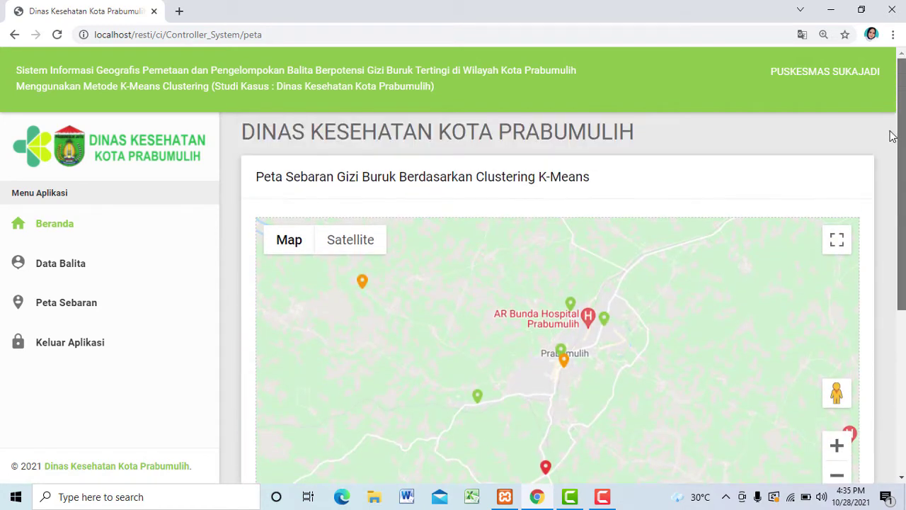
Step: Return to Beranda and log out of the Puskesmas account
scroll(896, 151, down, 1)
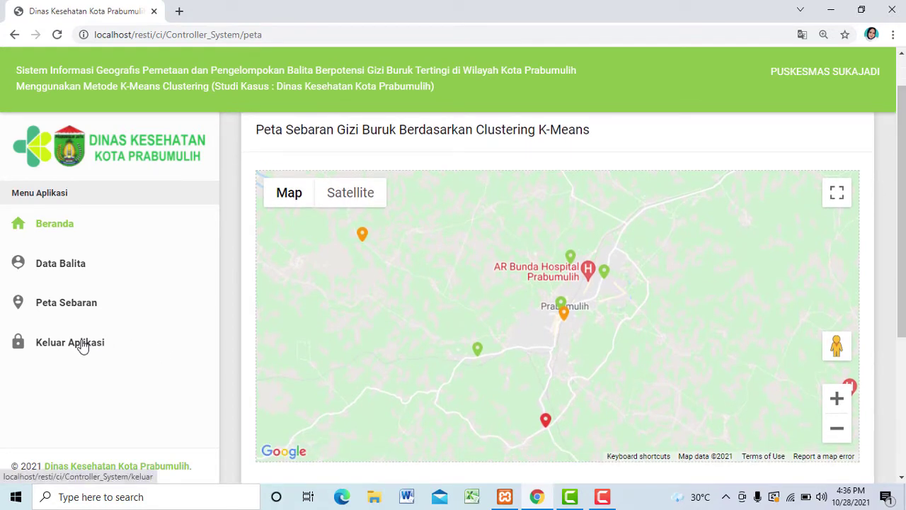
click(68, 224)
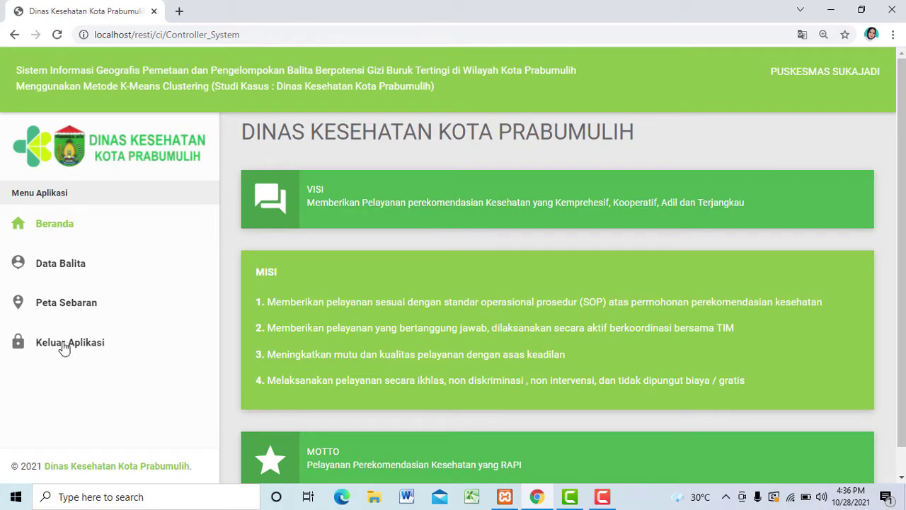
click(63, 347)
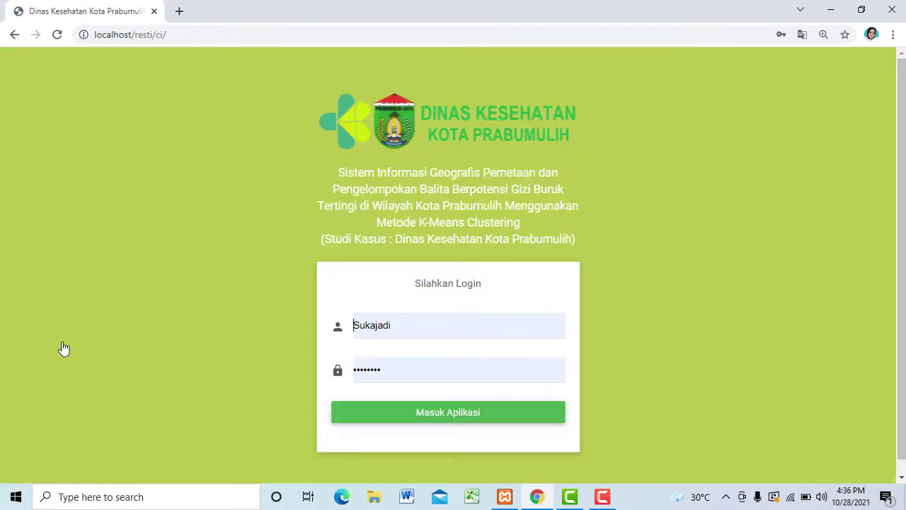
Step: Fill the login form with the saved admin account, re-enter its password, and log in
click(415, 320)
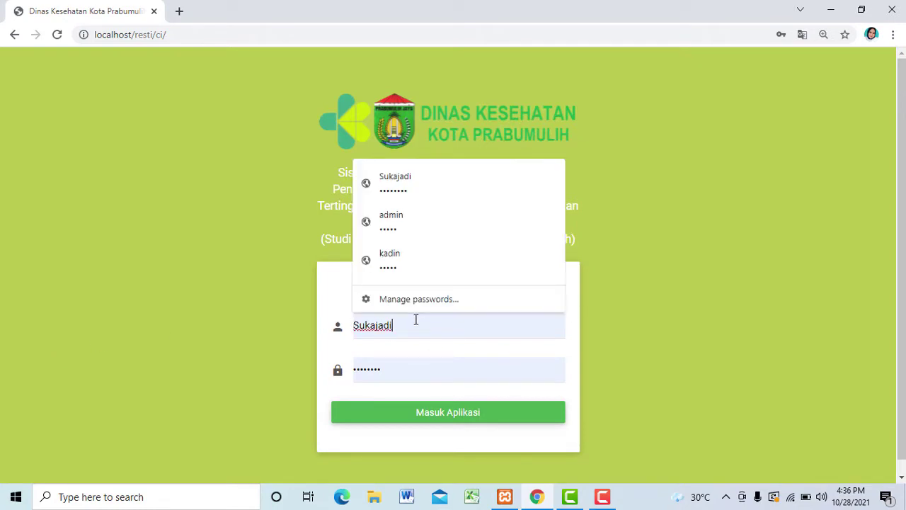
key(BackSpace)
key(BackSpace)
key(BackSpace)
key(BackSpace)
key(BackSpace)
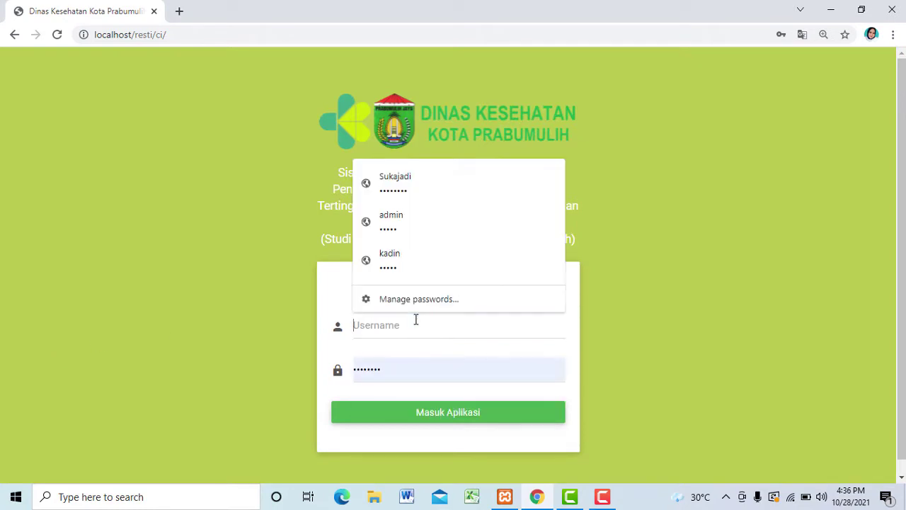
text(admin)
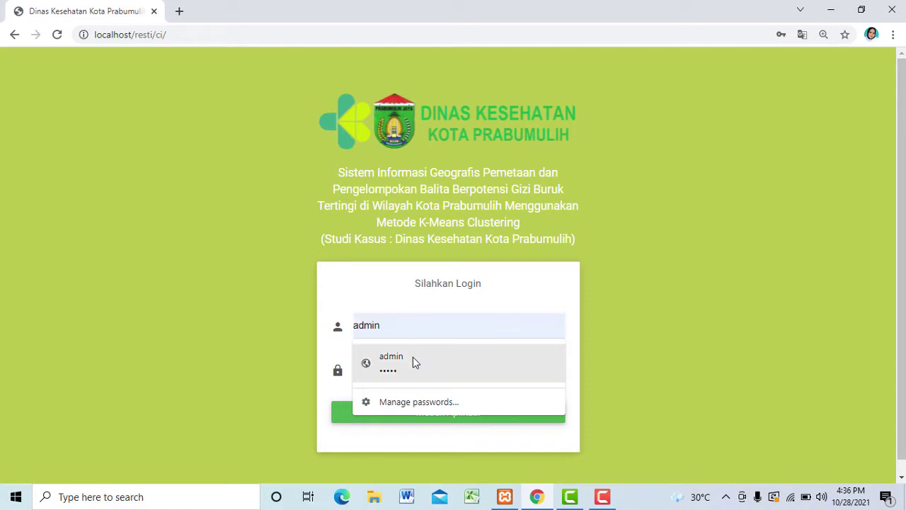
click(416, 373)
click(406, 370)
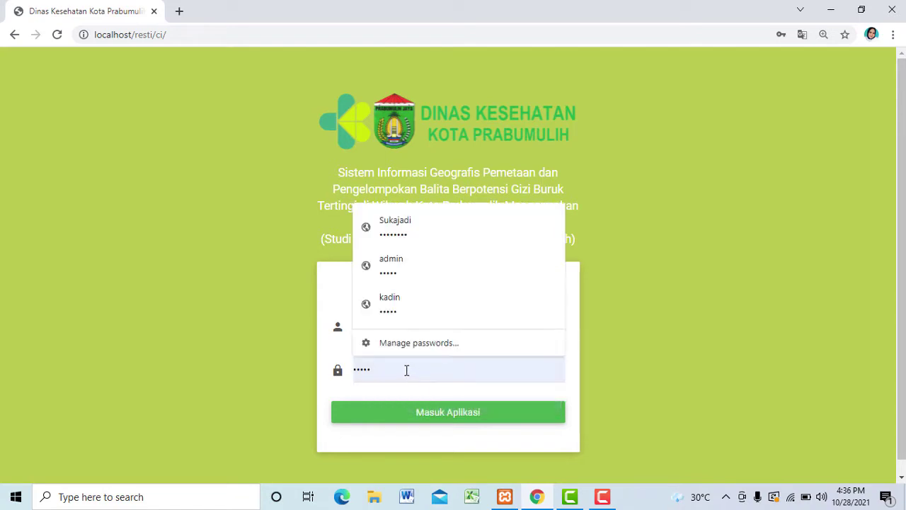
key(BackSpace)
key(BackSpace)
key(BackSpace)
key(BackSpace)
key(BackSpace)
text(adm)
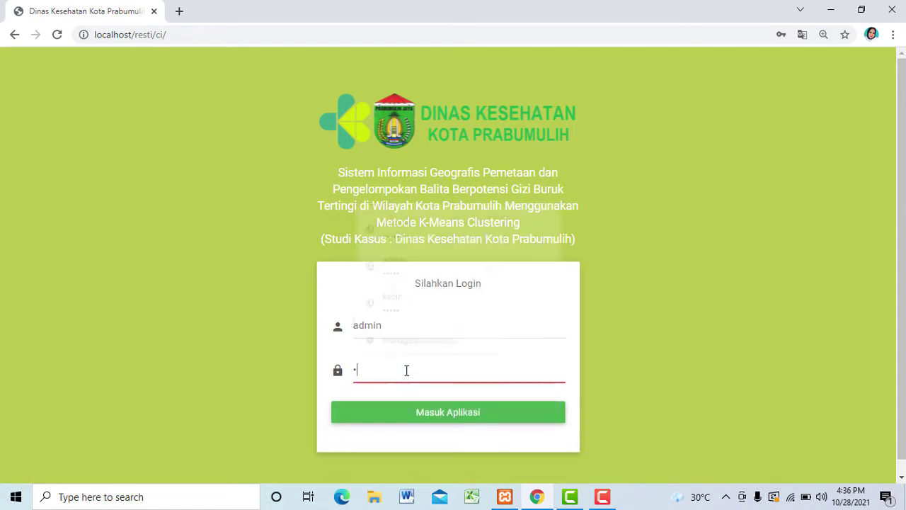
click(429, 421)
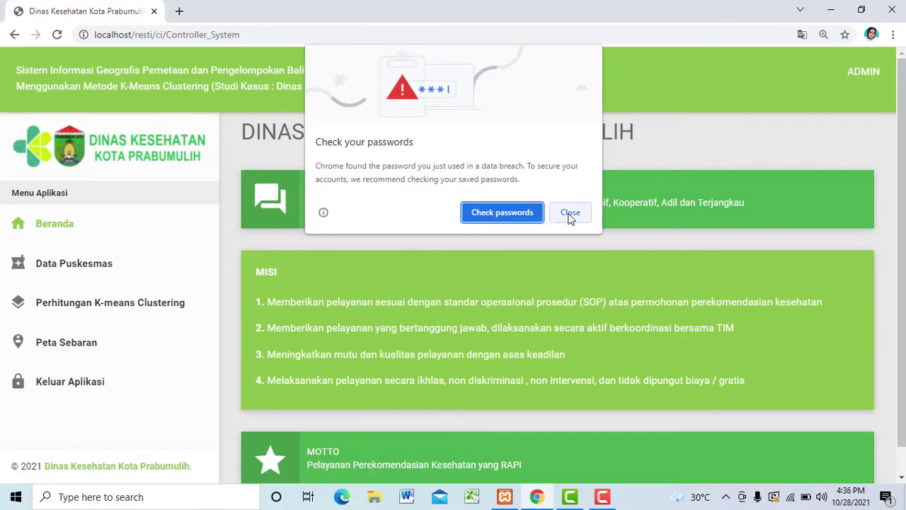
Step: Dismiss Chrome's password warning and scroll through the admin home page's Visi, Misi and Motto
click(571, 212)
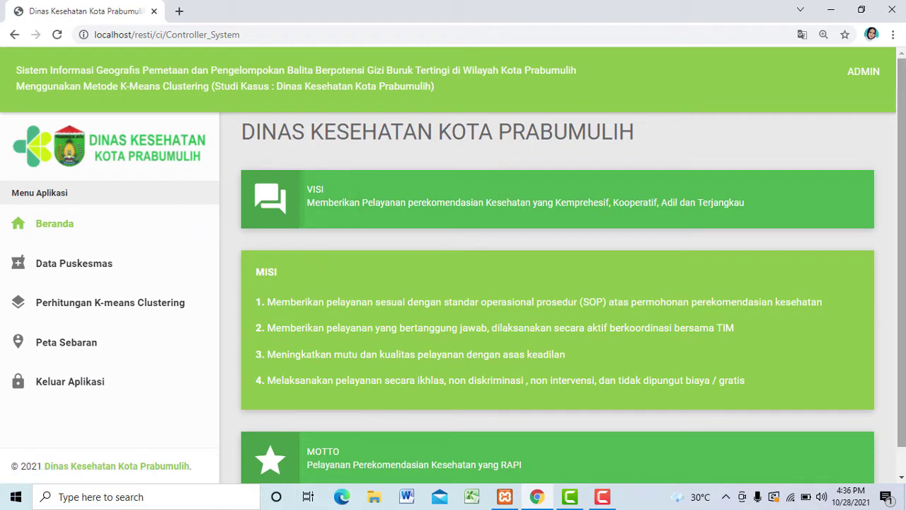
drag(903, 189, 904, 230)
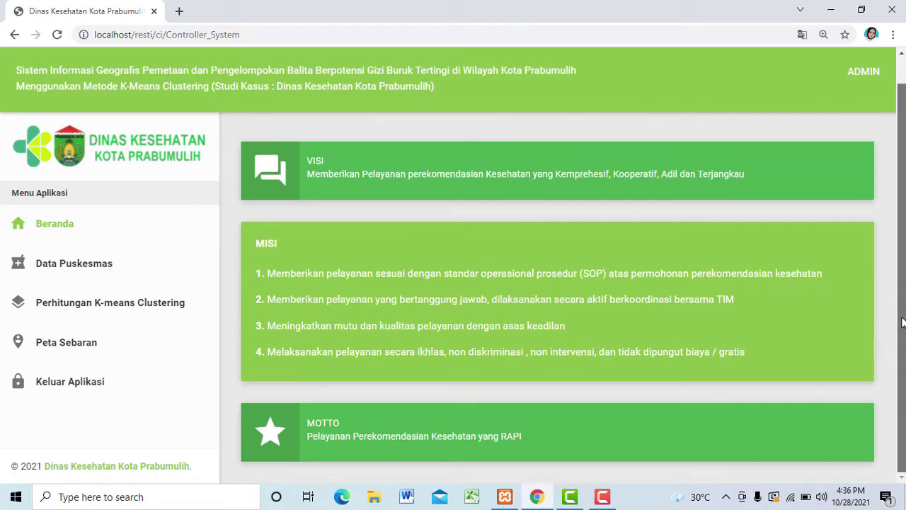
scroll(903, 322, up, 1)
scroll(559, 297, down, 1)
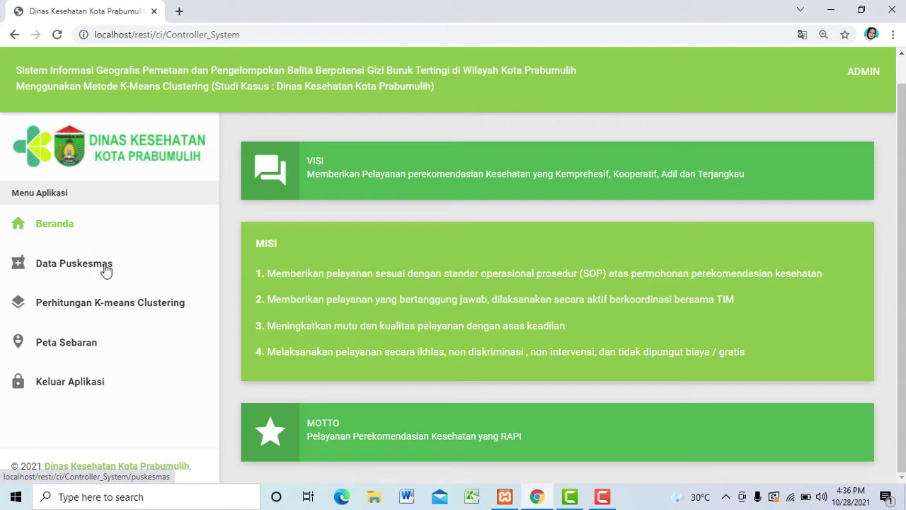
Step: Open Data Puskesmas and scroll the table of puskesmas addresses and coordinates
click(106, 270)
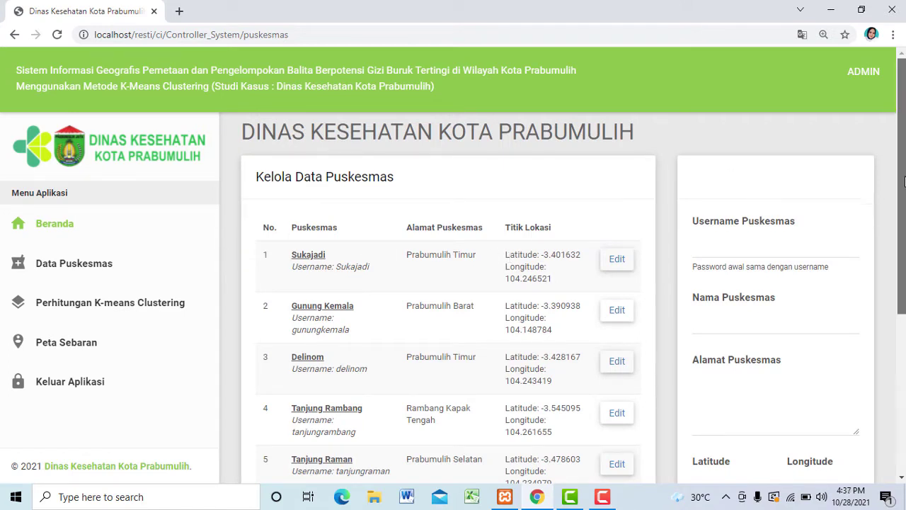
drag(904, 170, 904, 207)
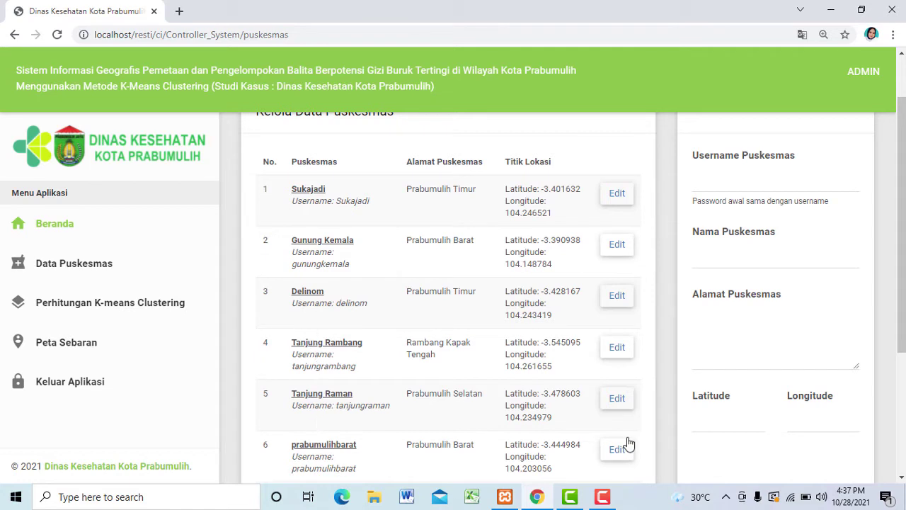
drag(899, 346, 903, 306)
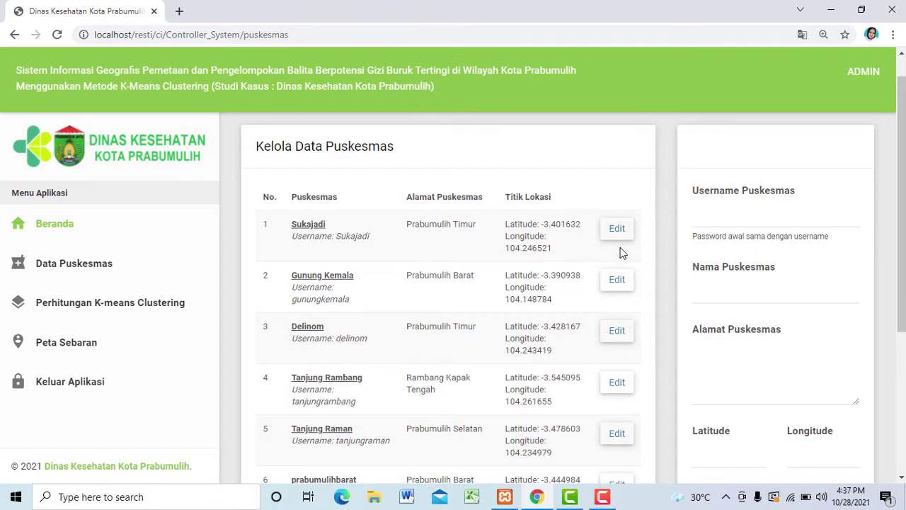
Step: Correct the Sukajadi puskesmas name by removing the extra 'i' and save the record
click(617, 228)
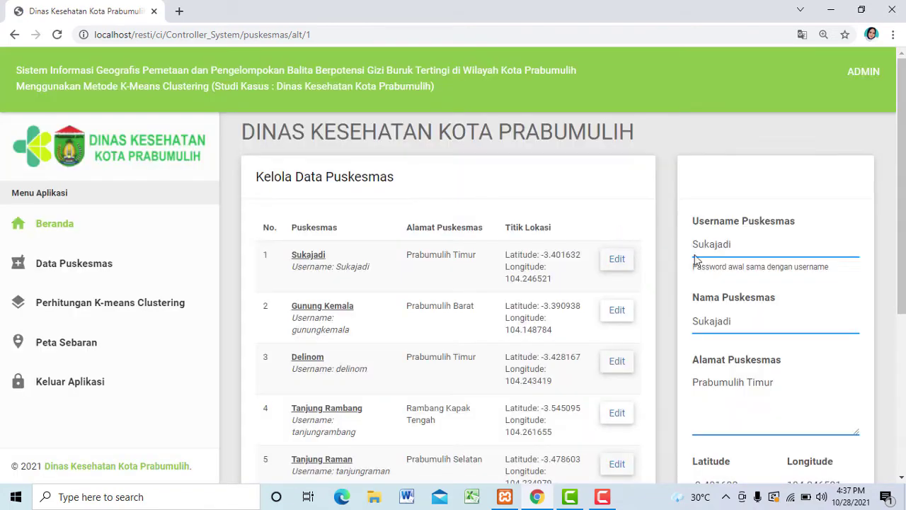
click(746, 320)
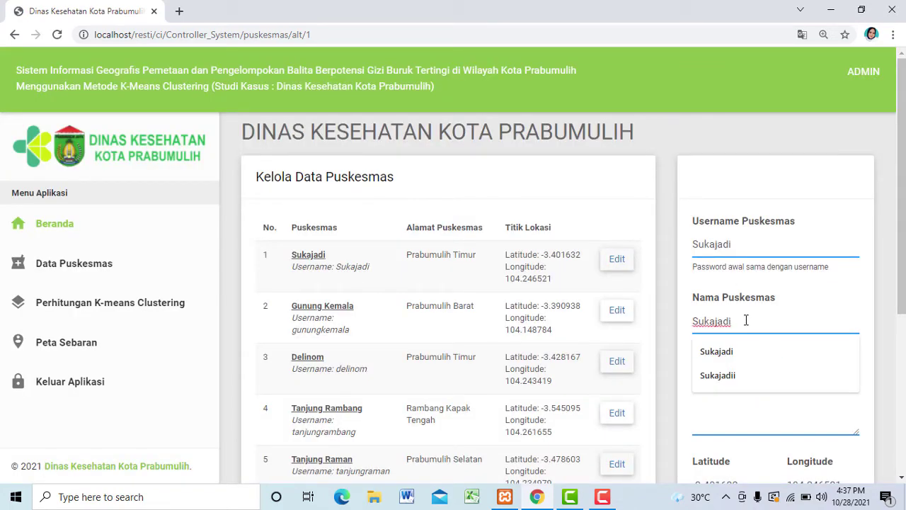
drag(904, 283, 904, 290)
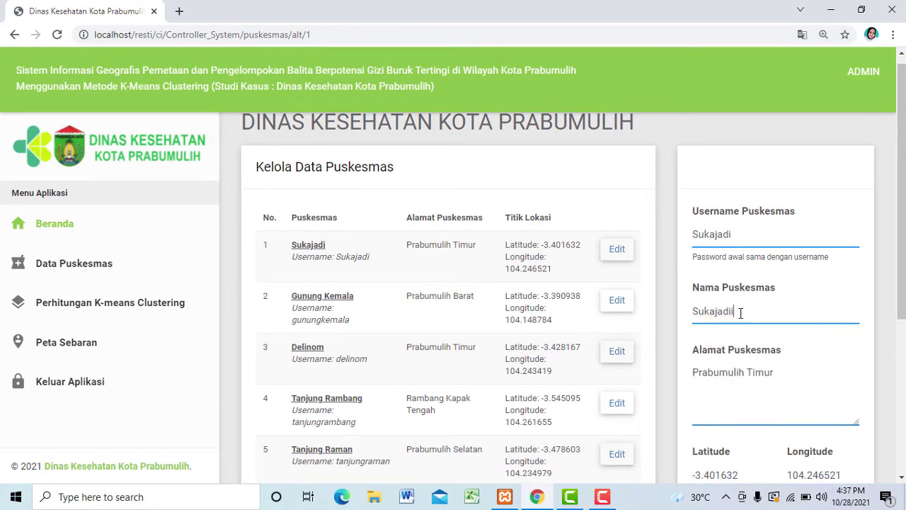
text(i)
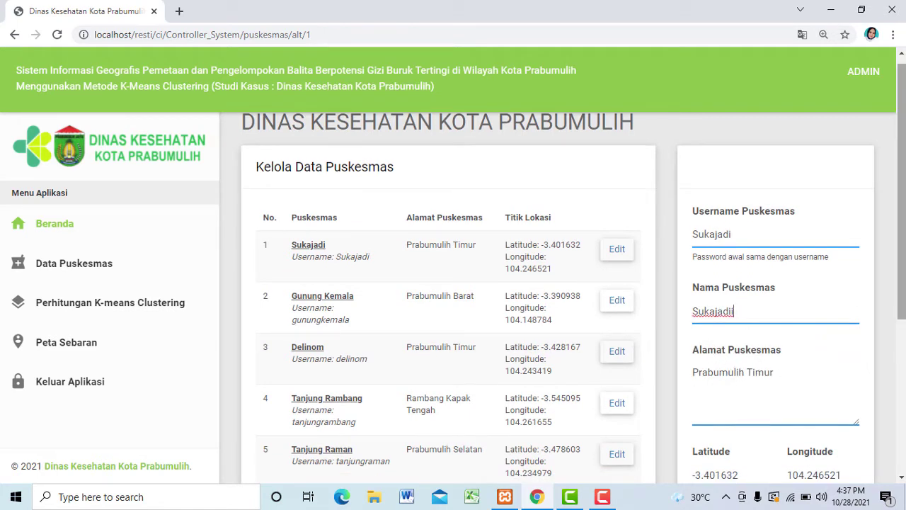
drag(904, 280, 904, 315)
key(BackSpace)
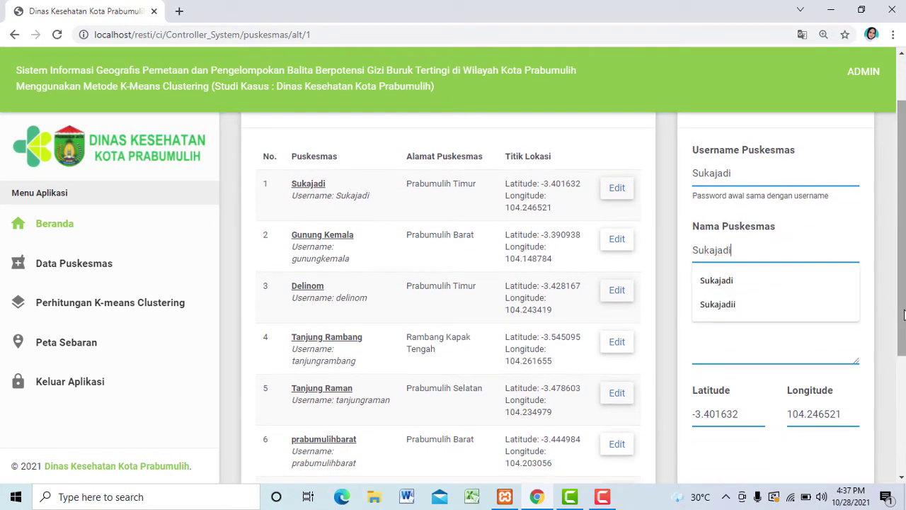
scroll(904, 319, down, 1)
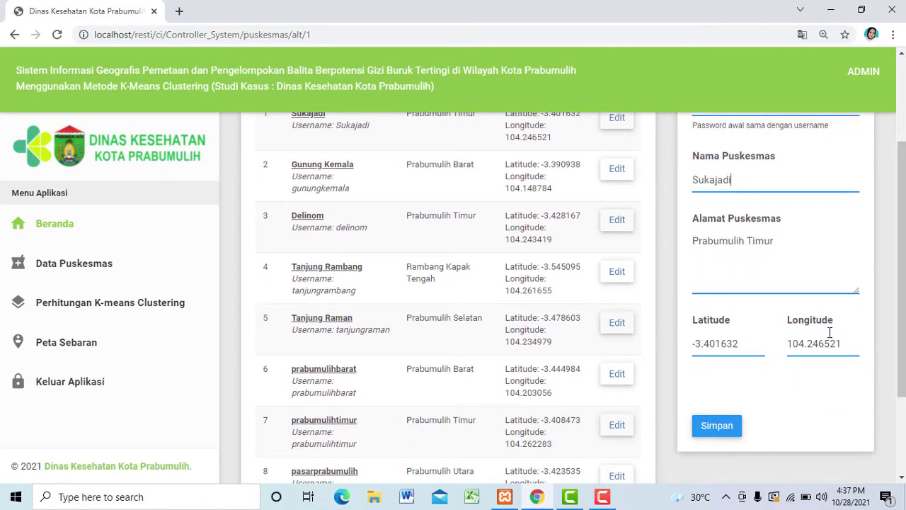
click(717, 426)
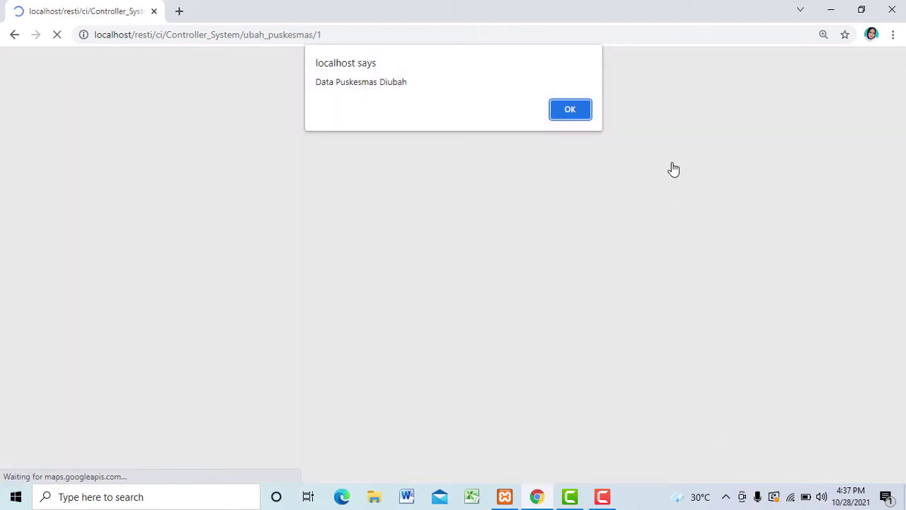
click(564, 112)
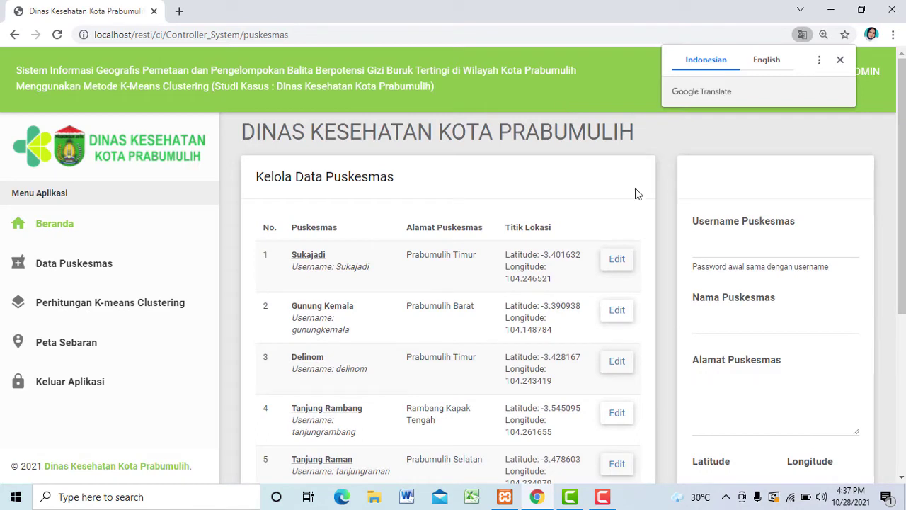
click(748, 250)
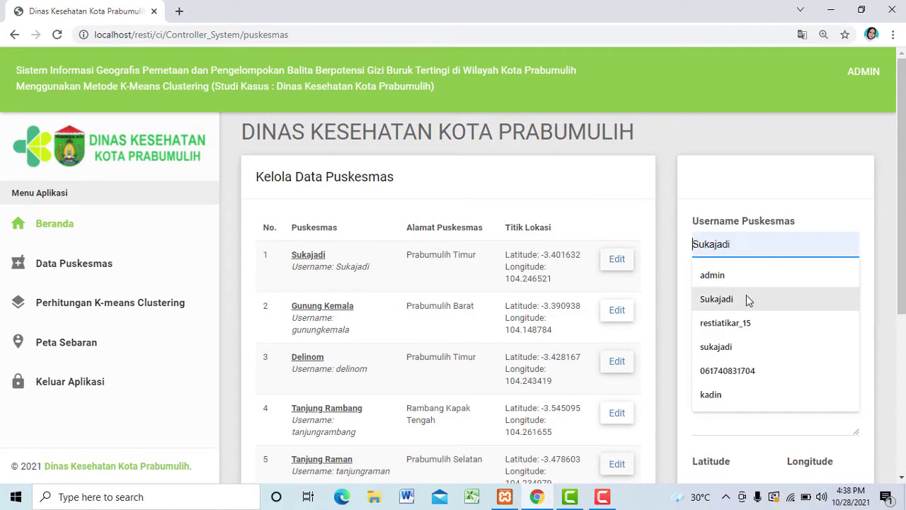
mouse_move(901, 173)
mouse_down()
mouse_move(900, 340)
mouse_move(903, 162)
mouse_up()
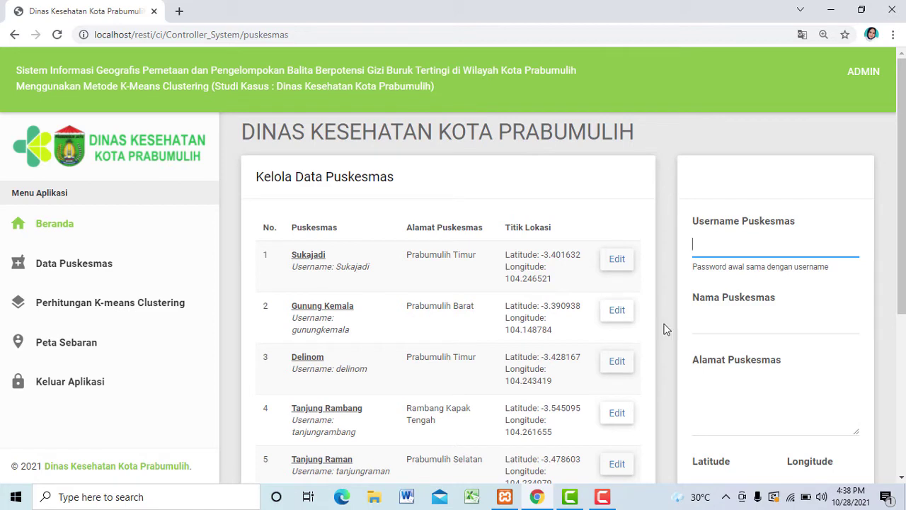
Step: Open Perhitungan K-means Clustering and scroll to Iterasi 1's initial clusters Sukajadi, Delinom and Tanjung Rambang
click(121, 312)
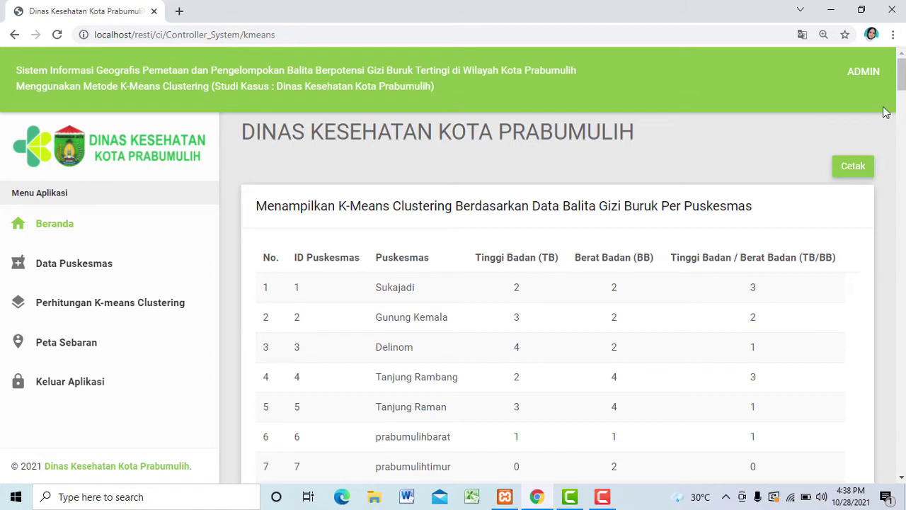
drag(905, 82, 905, 82)
drag(903, 82, 903, 85)
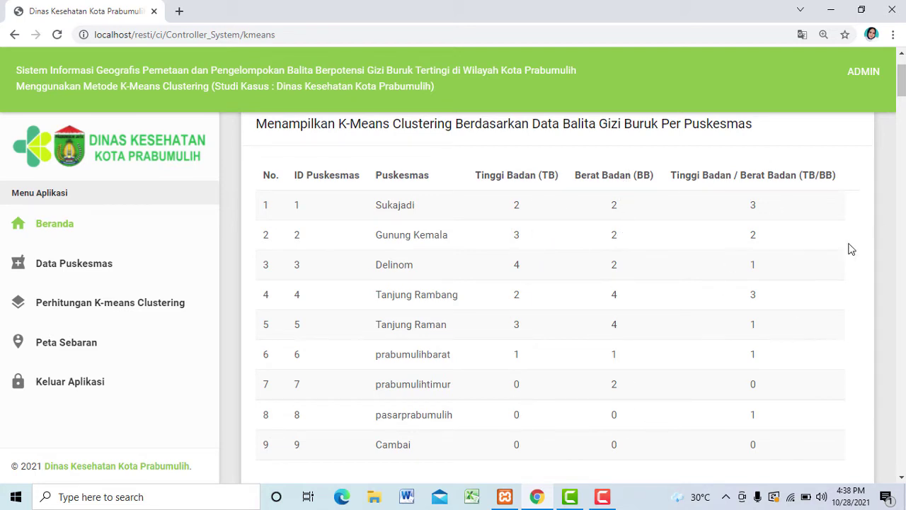
drag(904, 86, 904, 111)
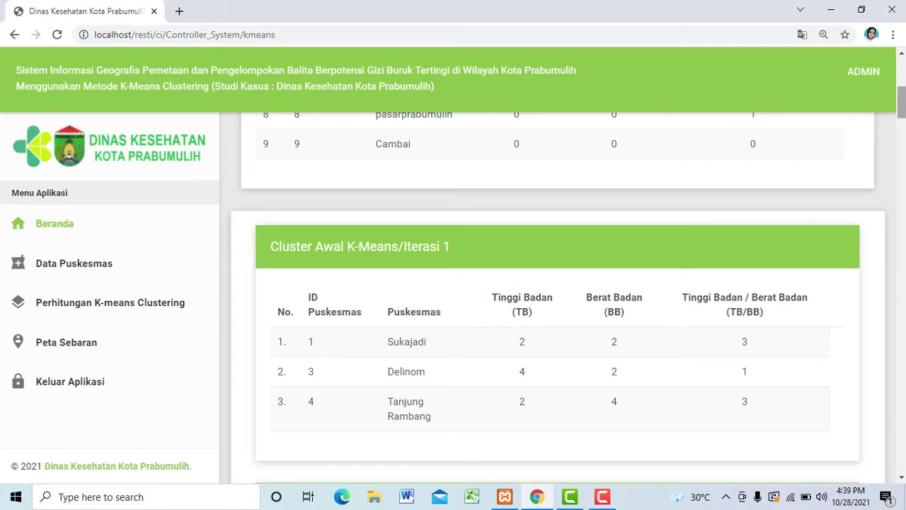
scroll(771, 298, down, 4)
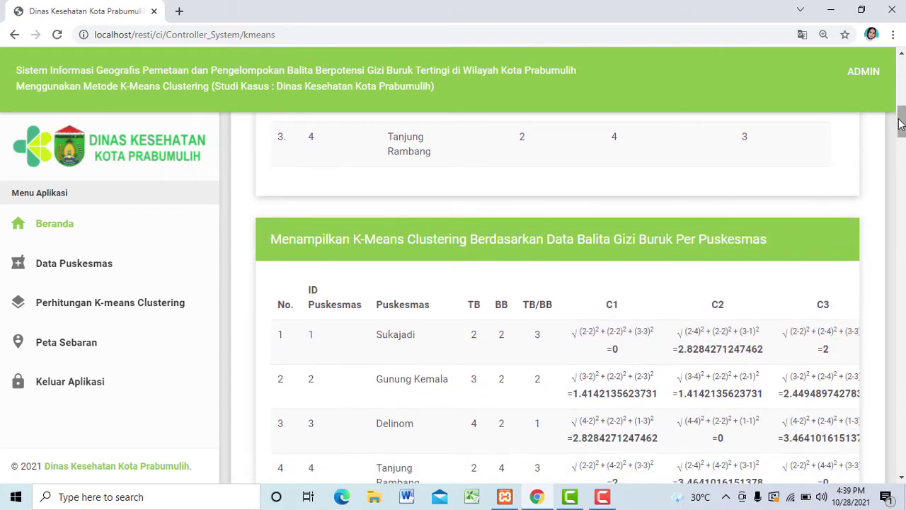
scroll(901, 124, down, 1)
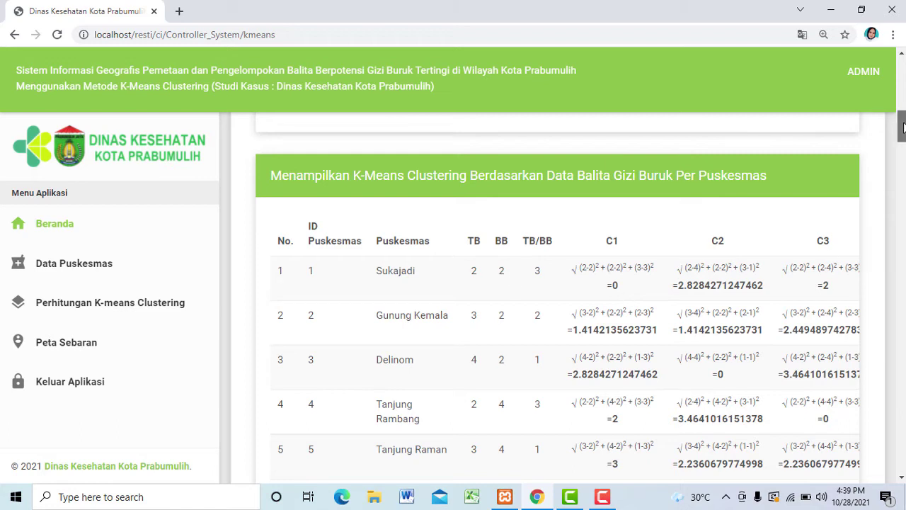
scroll(903, 119, up, 2)
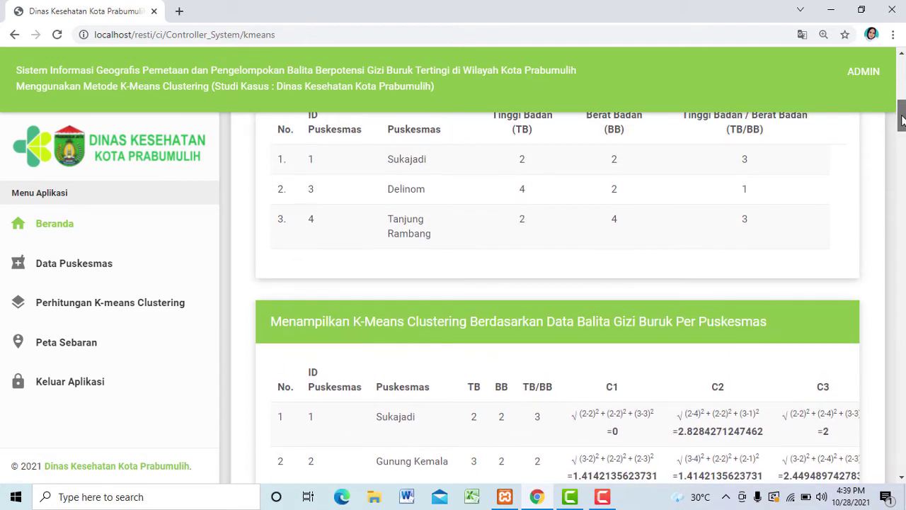
drag(903, 121, 903, 126)
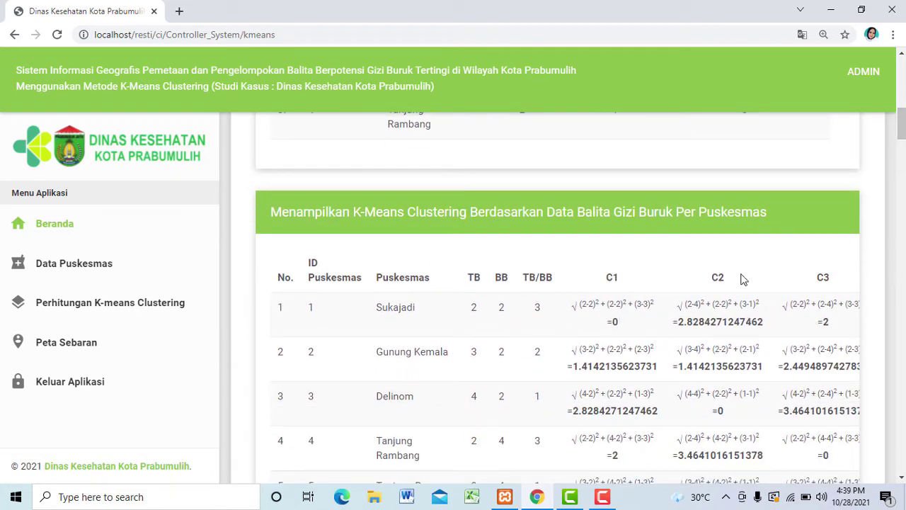
scroll(902, 131, up, 3)
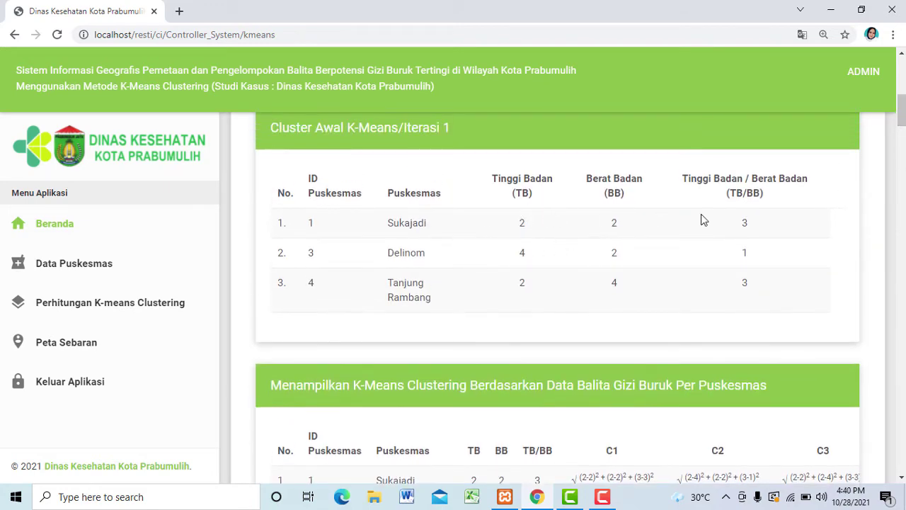
Step: Scroll past the Iterasi 2 and 3 tables to Penetapan Clustering, with Sukajadi in Kelompok 1
drag(902, 110, 903, 165)
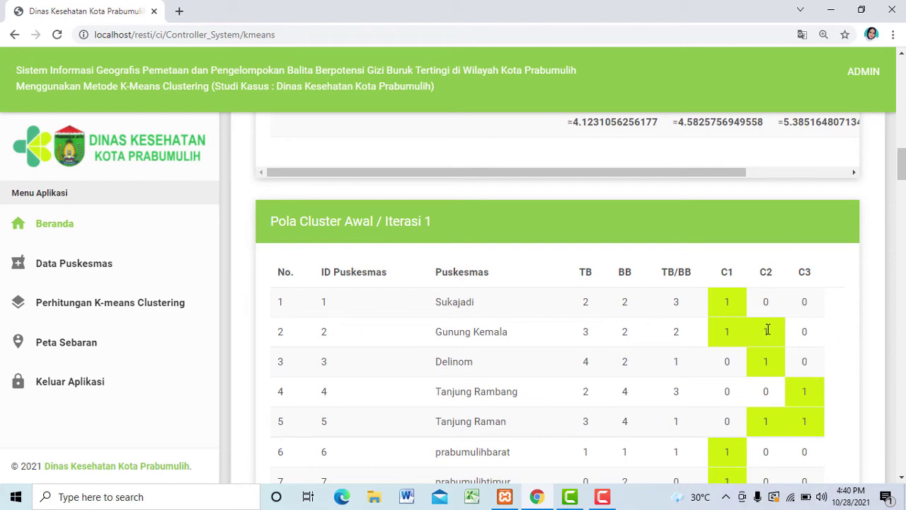
mouse_move(902, 166)
mouse_down()
mouse_move(903, 187)
mouse_move(904, 166)
mouse_up()
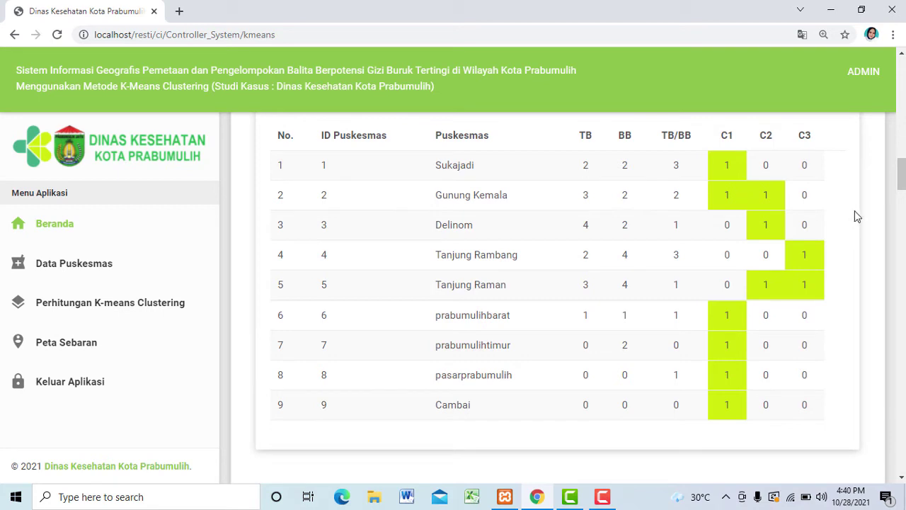
drag(903, 175, 902, 194)
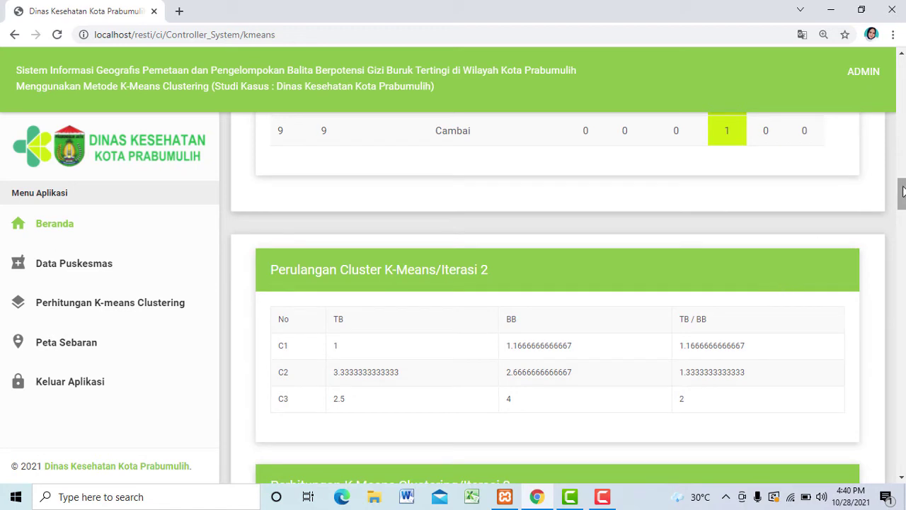
drag(902, 189, 903, 206)
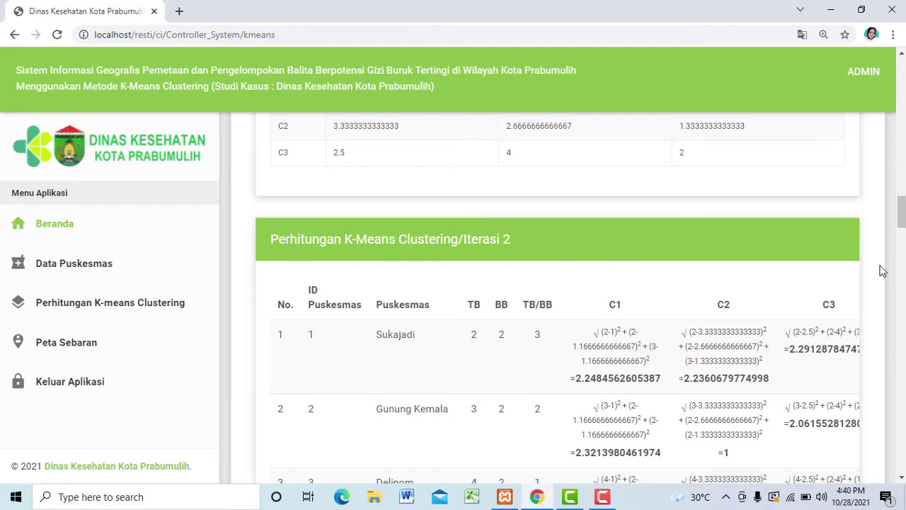
mouse_move(903, 215)
mouse_down()
mouse_move(903, 172)
mouse_move(903, 200)
mouse_up()
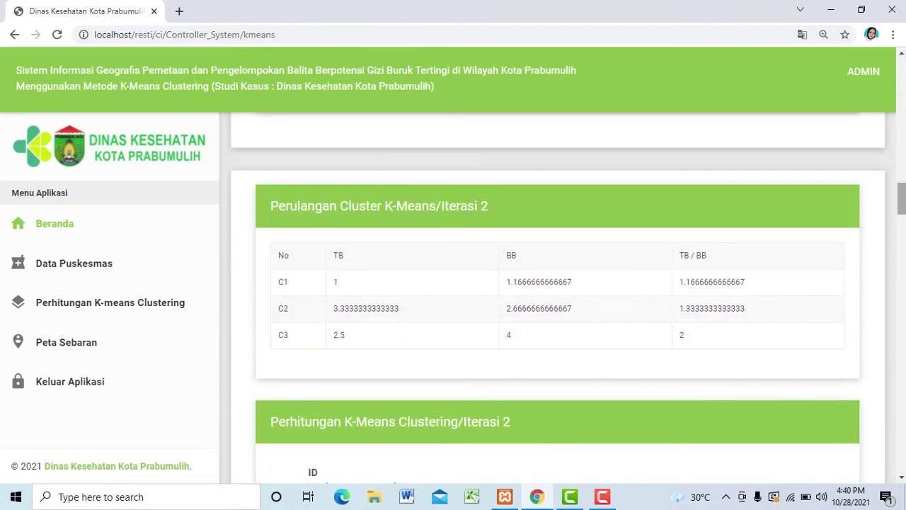
scroll(538, 333, down, 4)
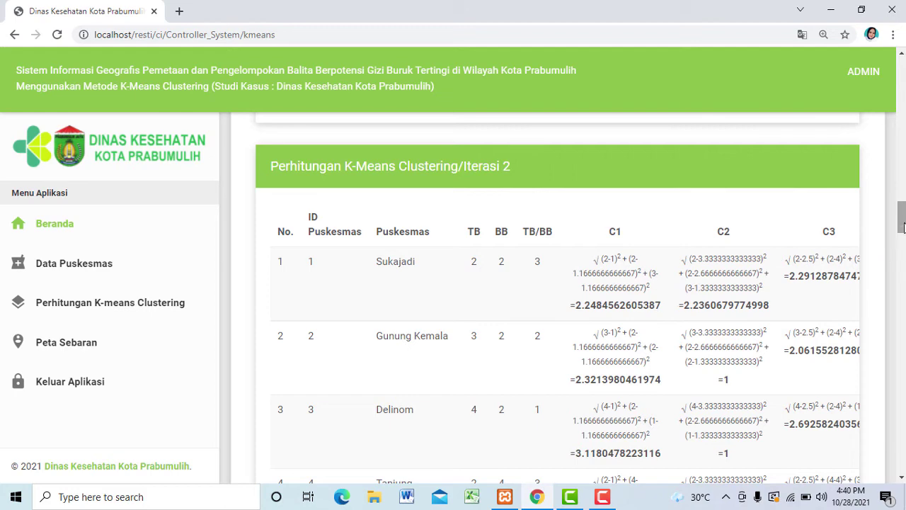
drag(902, 217, 901, 278)
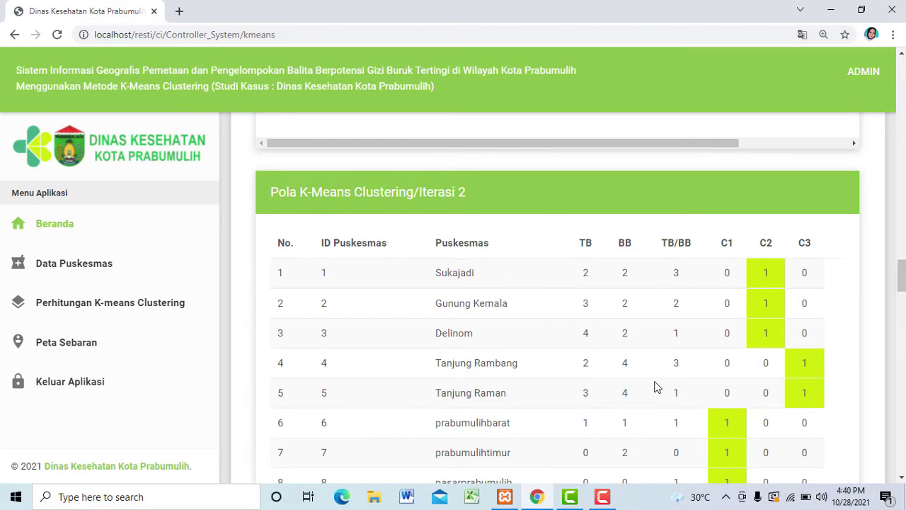
drag(901, 275, 903, 363)
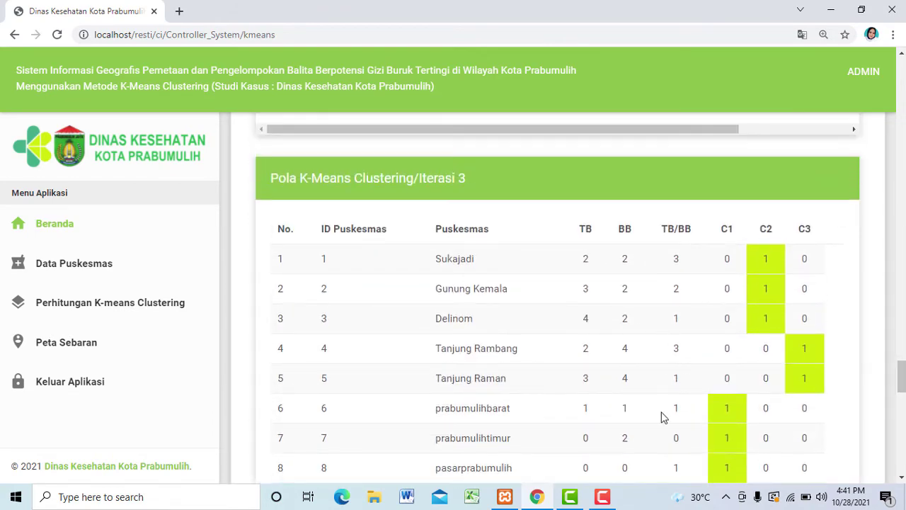
drag(901, 375, 902, 409)
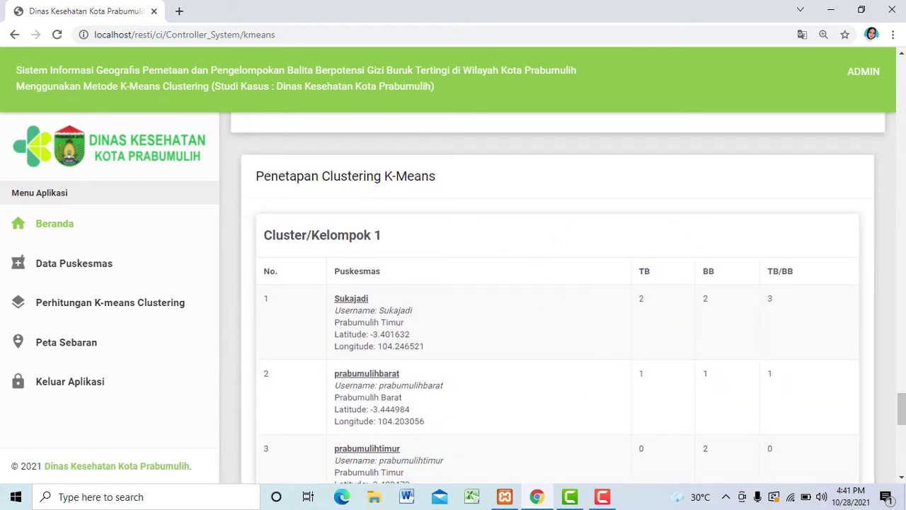
drag(902, 409, 865, 75)
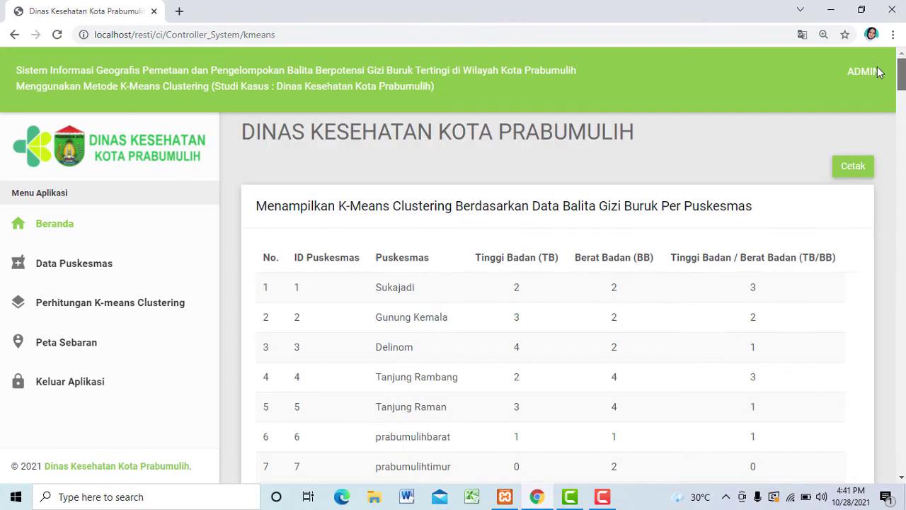
click(853, 167)
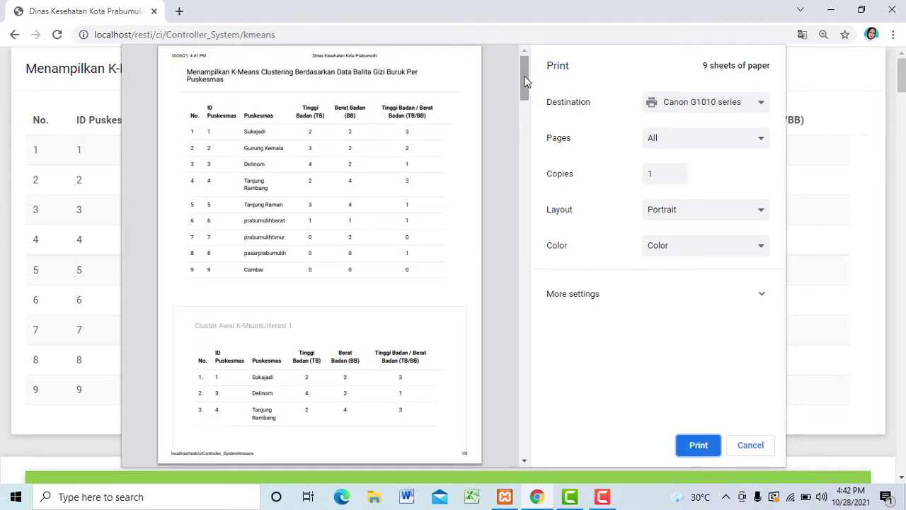
drag(525, 80, 526, 432)
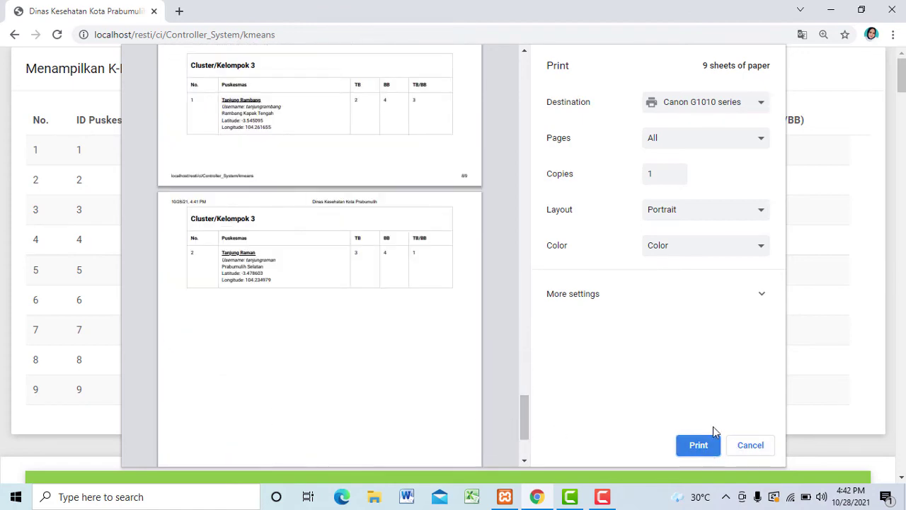
click(759, 448)
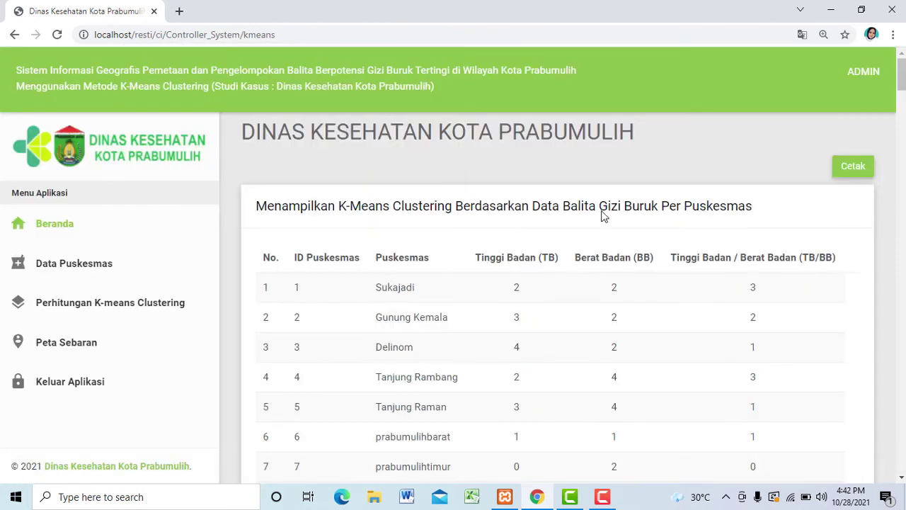
Step: Open Peta Sebaran, zoom the map out to show every Puskesmas marker, then scroll to the cluster tables
click(69, 342)
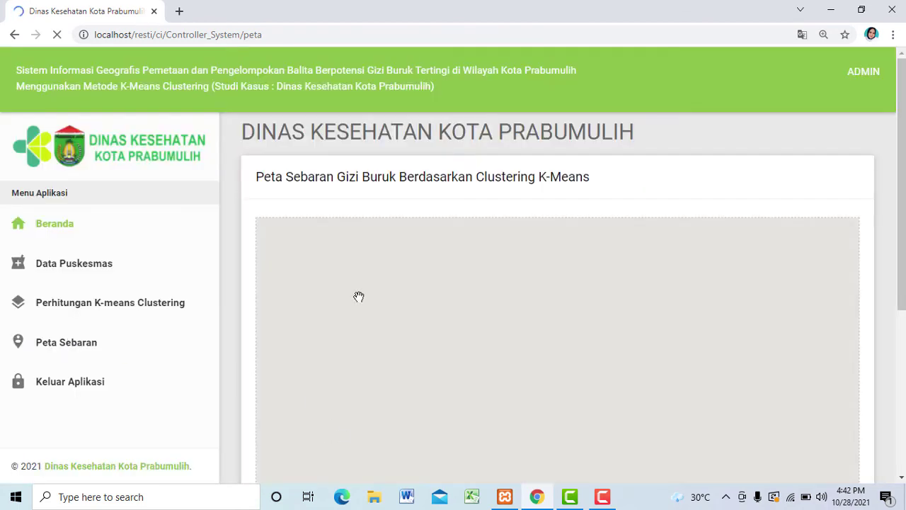
scroll(902, 319, down, 4)
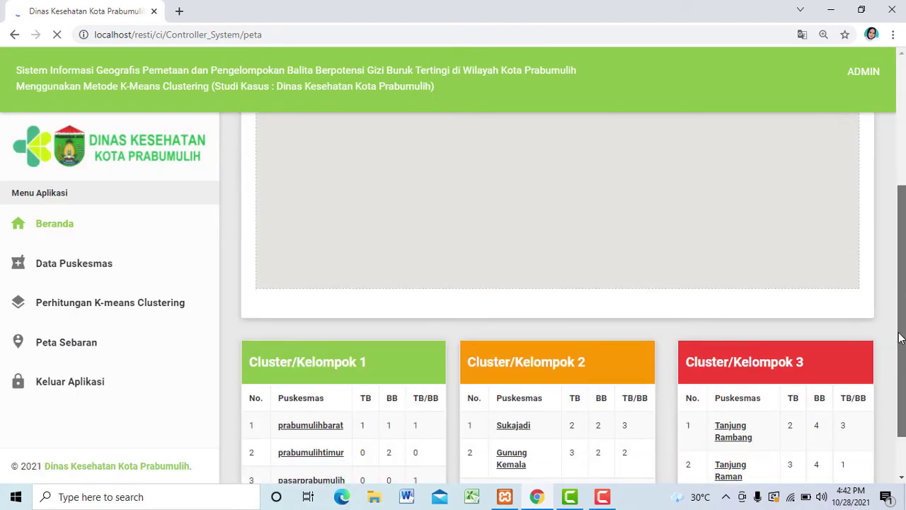
scroll(902, 318, up, 2)
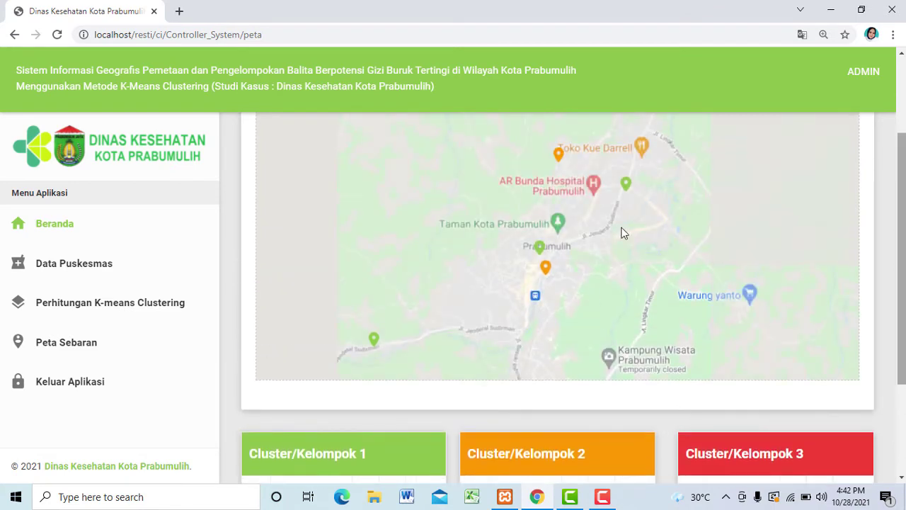
scroll(902, 306, up, 1)
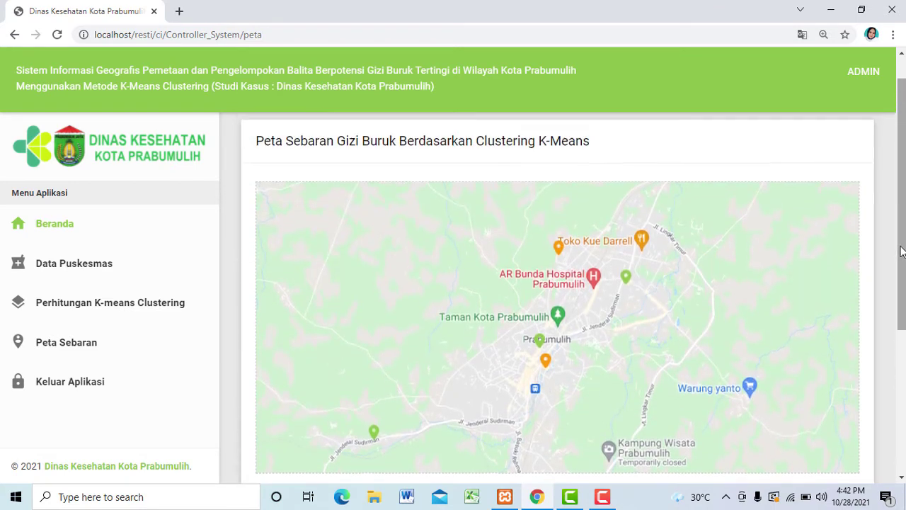
scroll(903, 301, down, 1)
drag(903, 301, 903, 324)
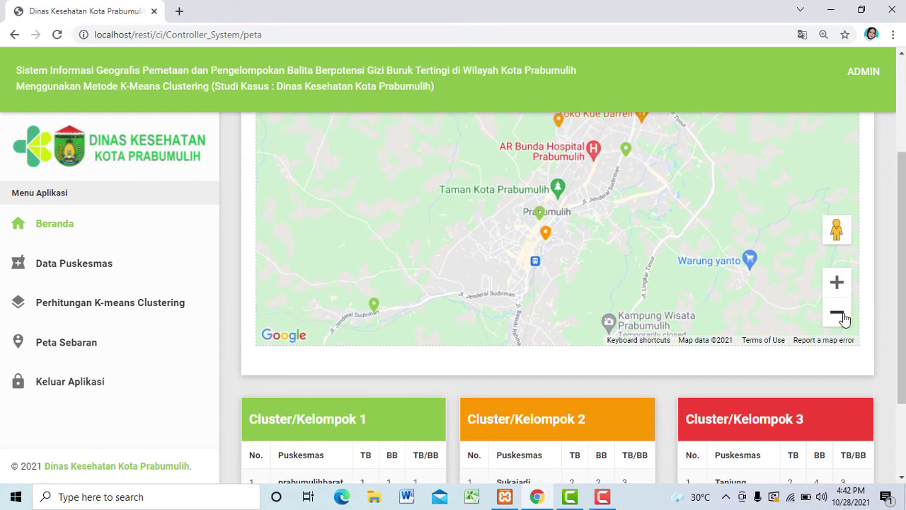
scroll(612, 290, down, 1)
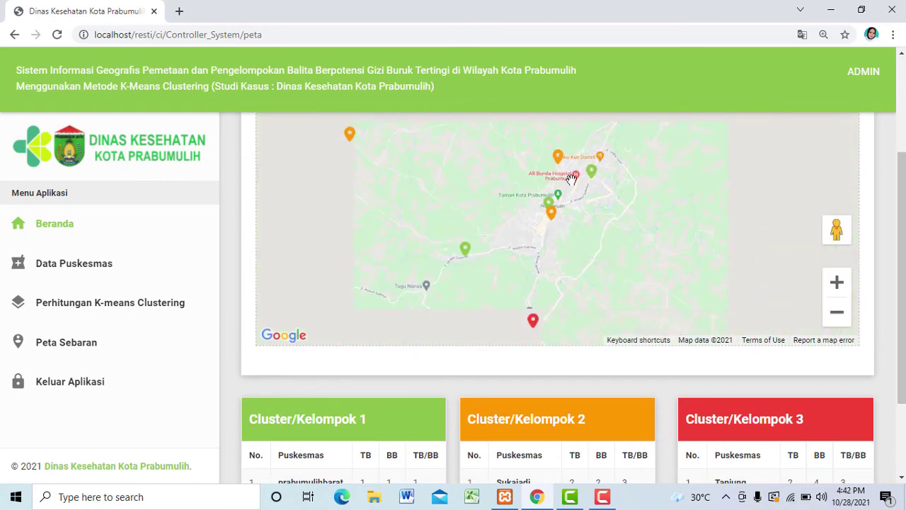
scroll(902, 283, up, 1)
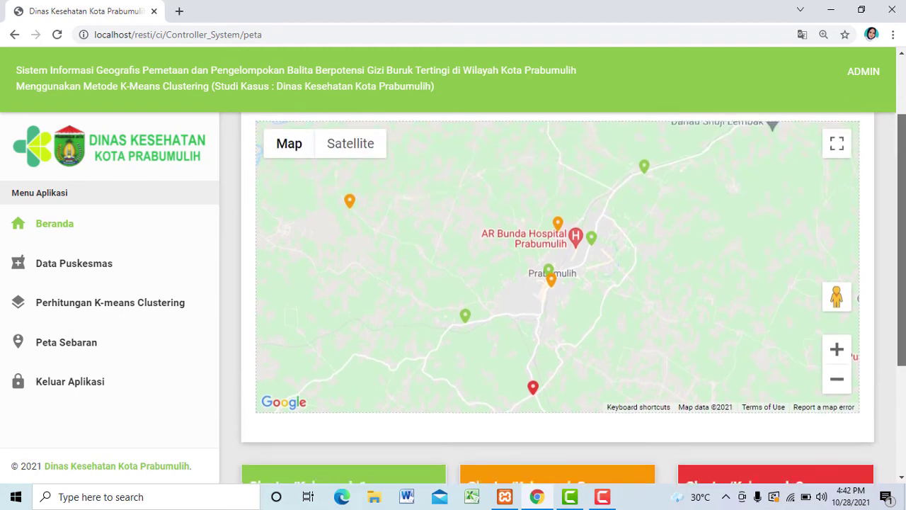
drag(902, 284, 902, 285)
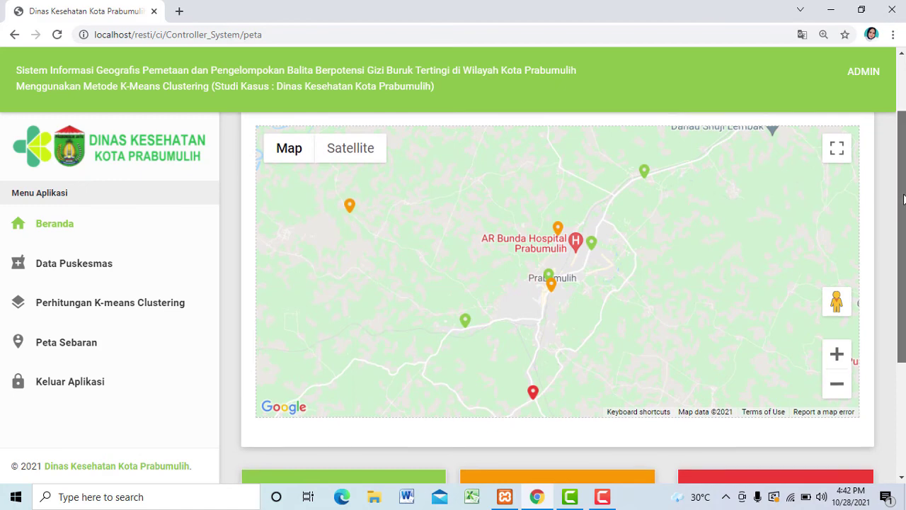
scroll(900, 304, down, 2)
scroll(900, 304, down, 1)
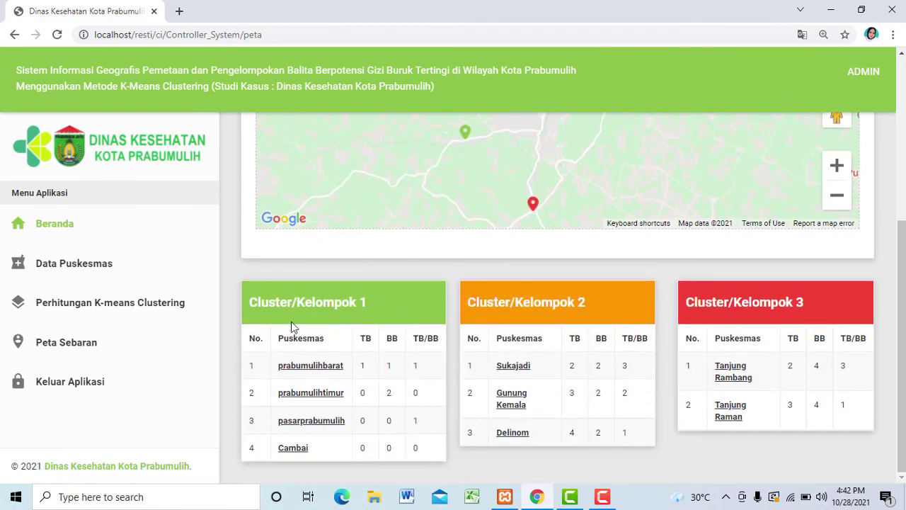
Step: Log out of the admin account and sign in with the saved kadin login
click(54, 386)
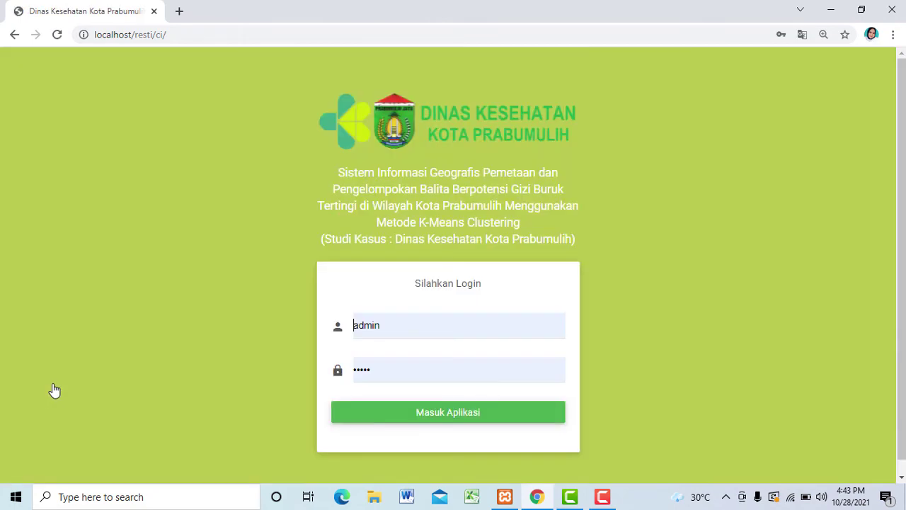
click(396, 331)
key(BackSpace)
key(BackSpace)
key(BackSpace)
key(BackSpace)
key(BackSpace)
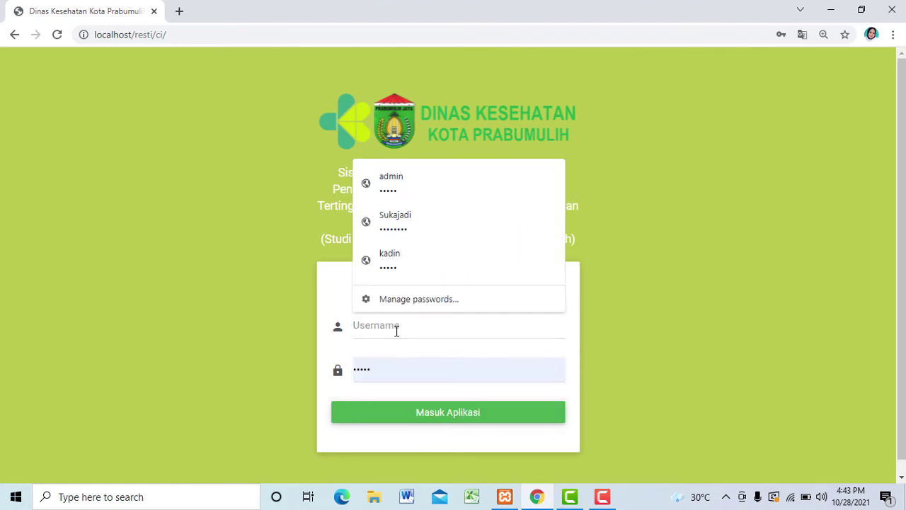
text(kadin)
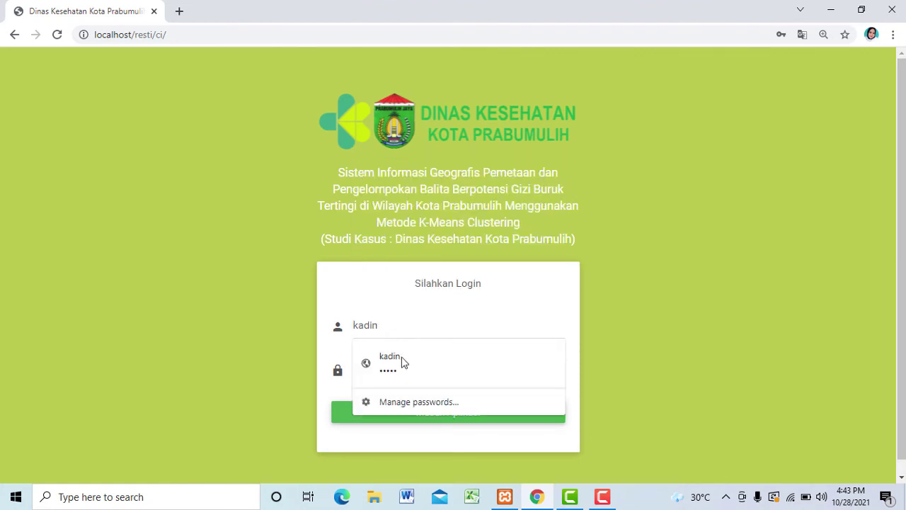
click(403, 373)
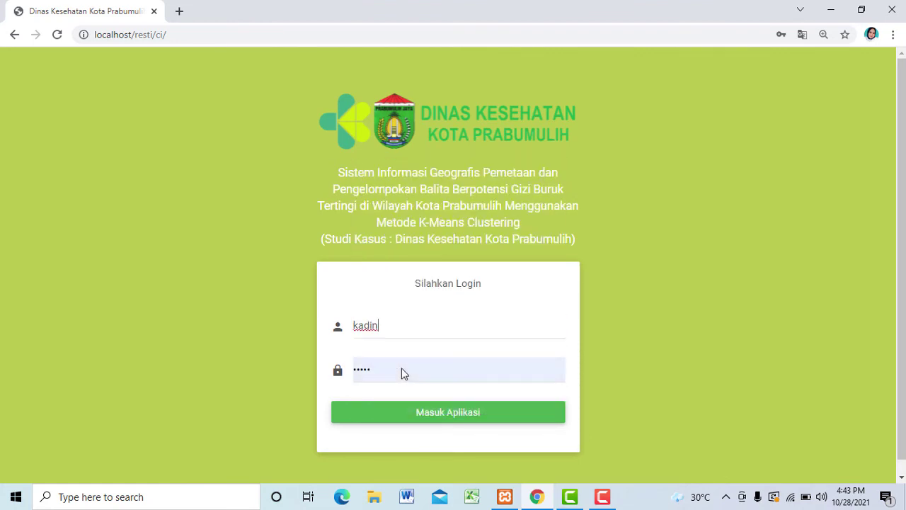
click(442, 417)
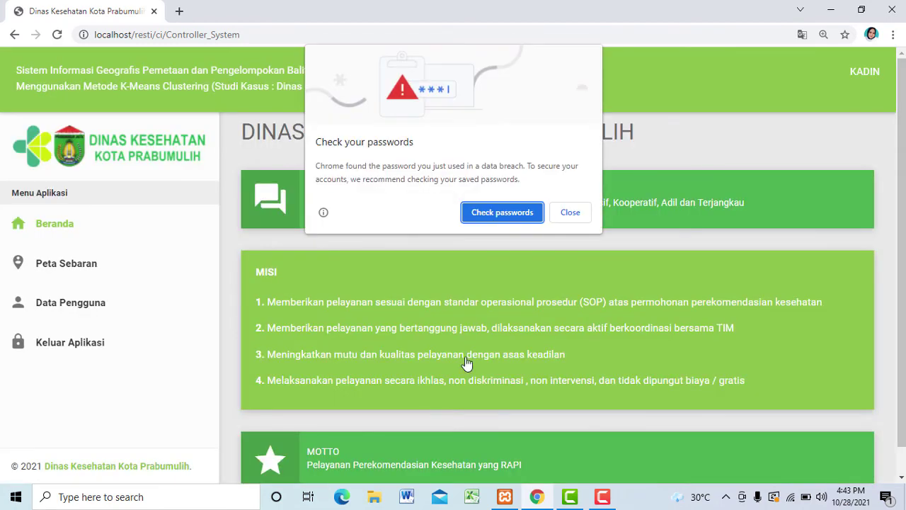
Step: Dismiss Chrome's password breach warning on the kadin home page
click(570, 213)
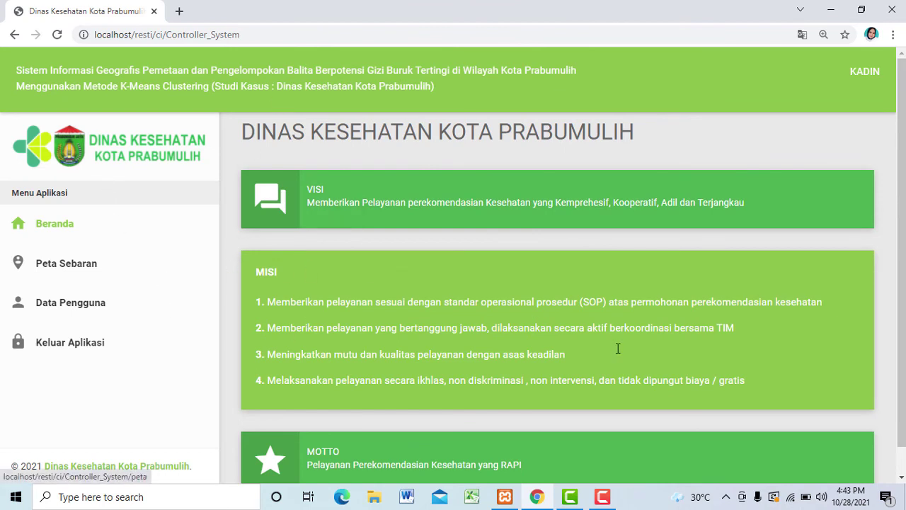
scroll(902, 301, down, 1)
scroll(902, 279, up, 1)
Step: Open Data Pengguna and move from the Username field to the access level field
click(88, 313)
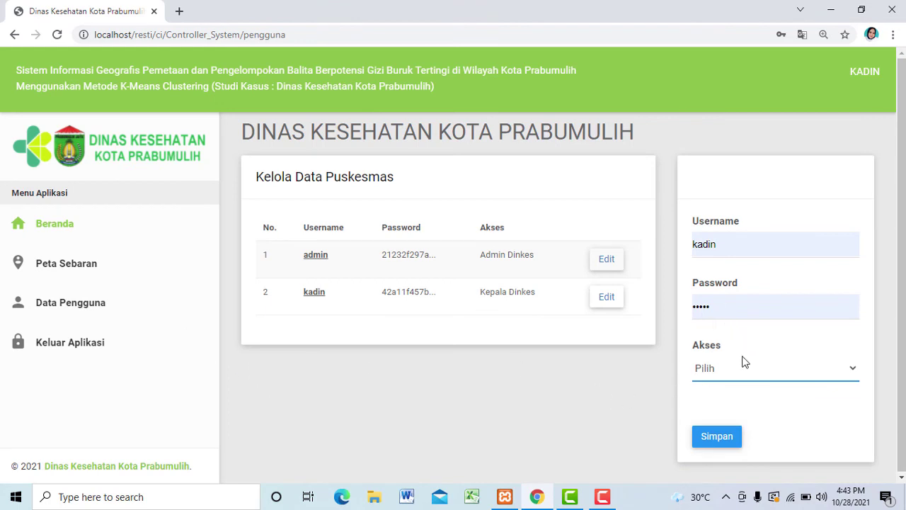
click(725, 243)
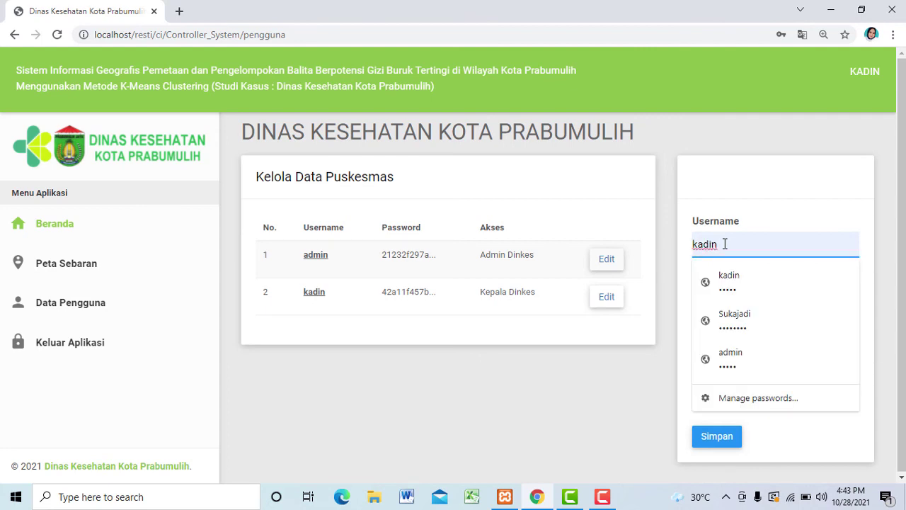
key(Tab)
key(Tab)
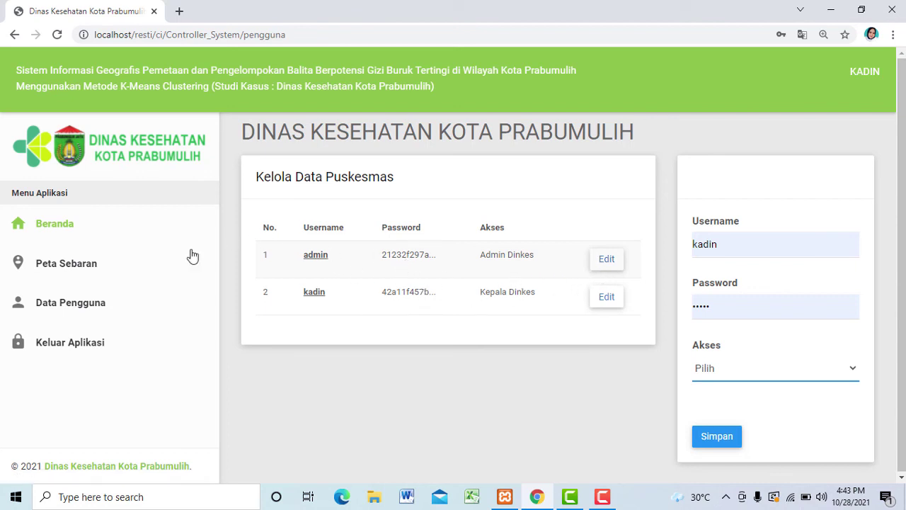
Step: Open Peta Sebaran as kadin and scroll from the Puskesmas markers to the Kelompok 1–3 tables
click(78, 266)
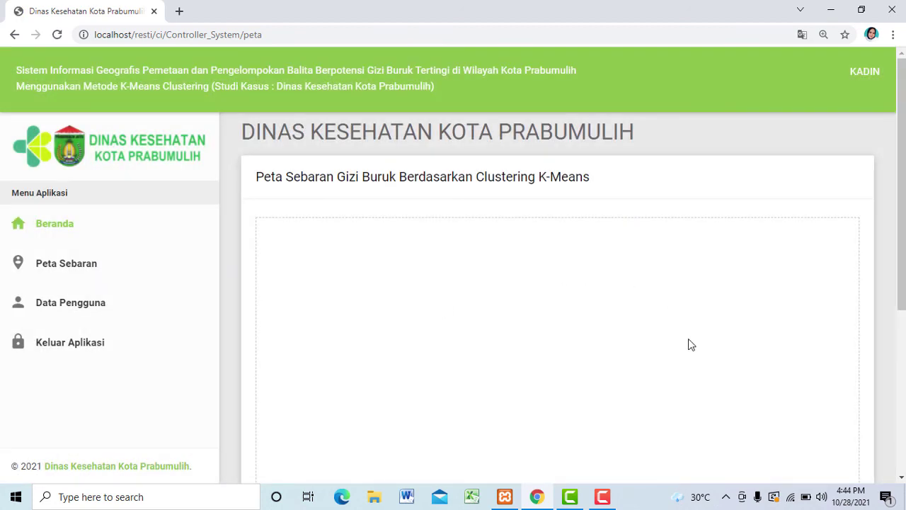
scroll(902, 241, down, 1)
scroll(902, 241, down, 2)
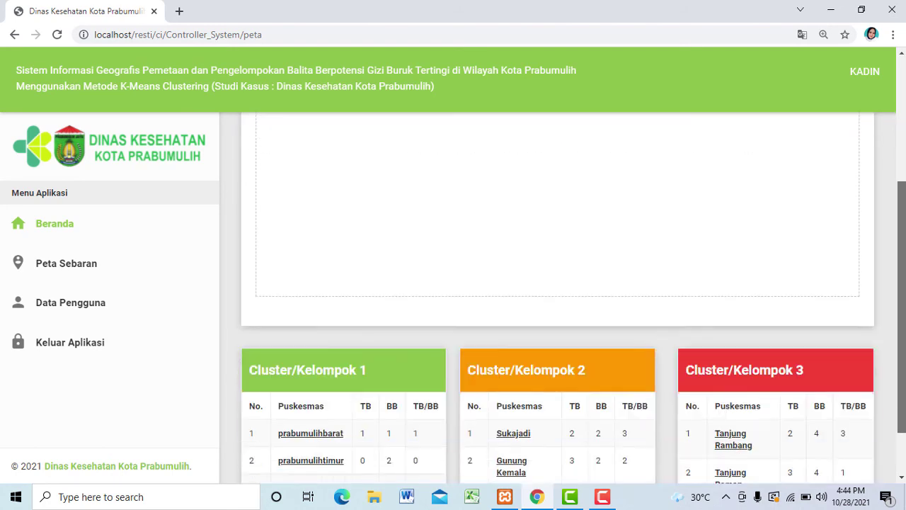
scroll(902, 241, up, 2)
scroll(902, 241, up, 1)
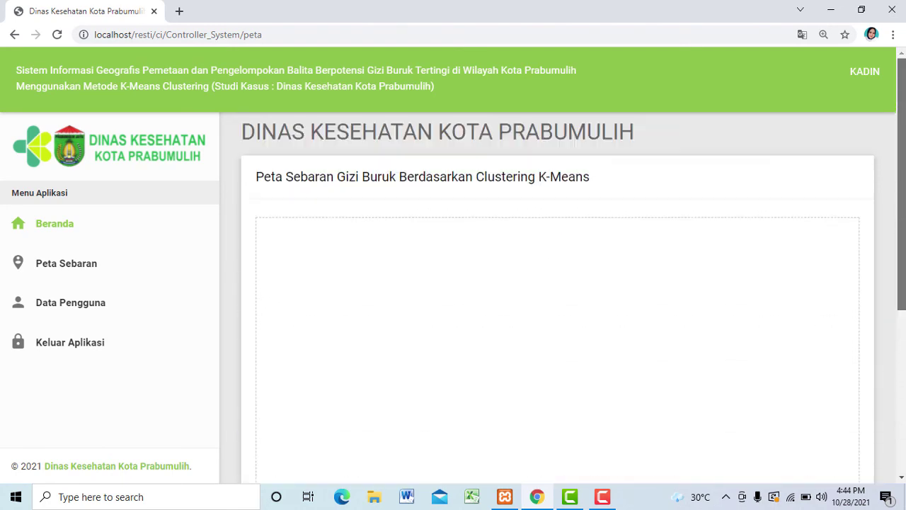
scroll(902, 240, down, 2)
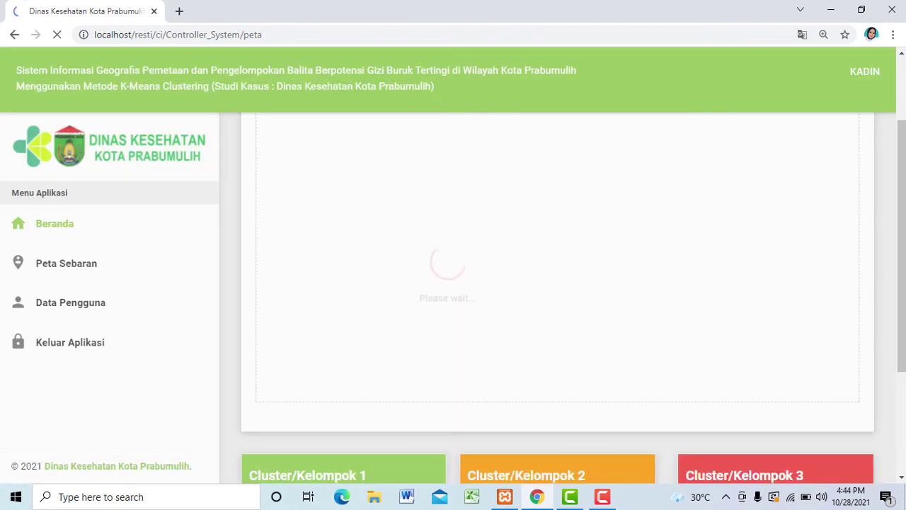
drag(904, 258, 904, 402)
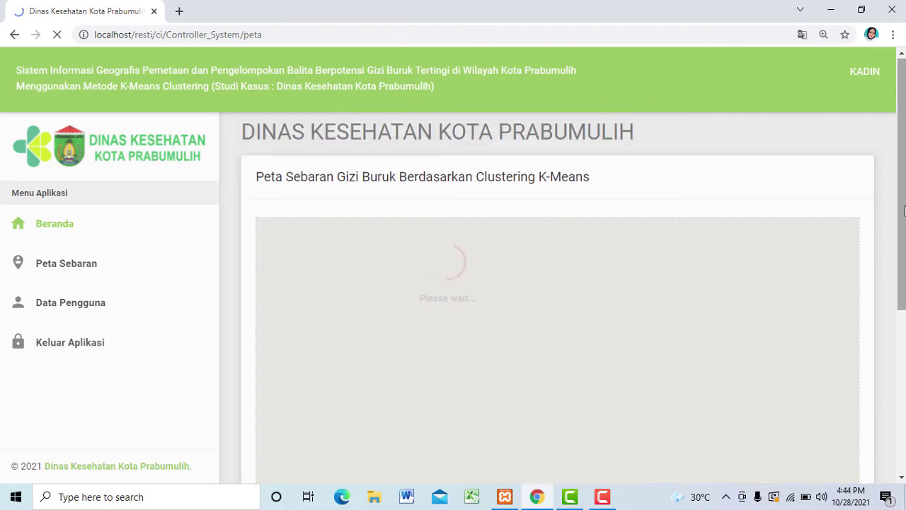
scroll(710, 230, down, 2)
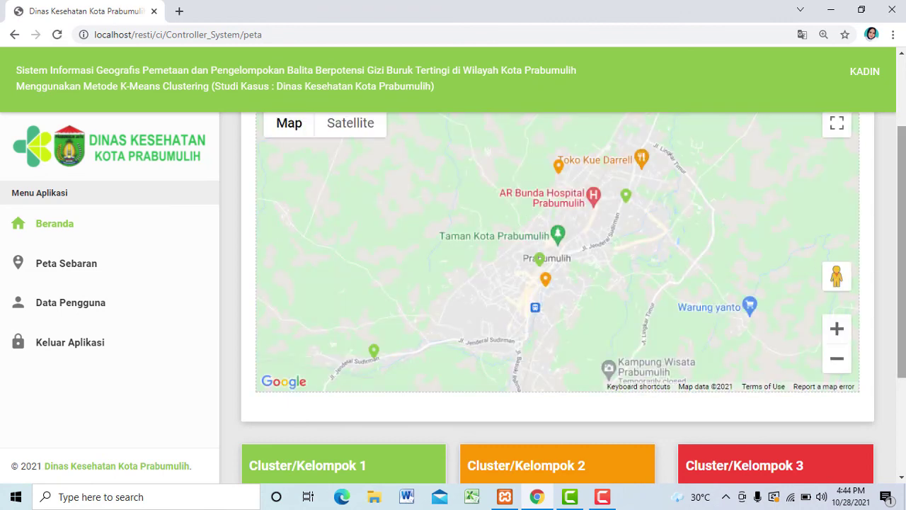
scroll(904, 279, up, 1)
scroll(903, 280, down, 1)
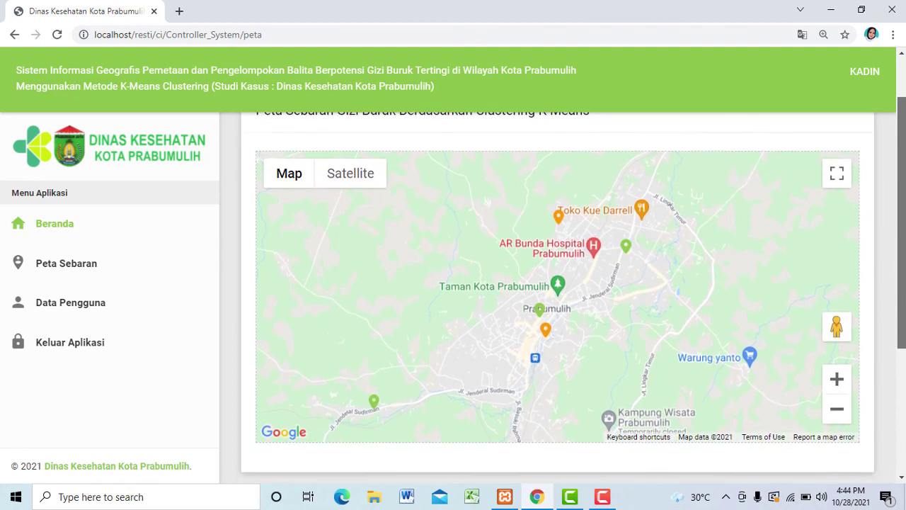
scroll(903, 279, down, 1)
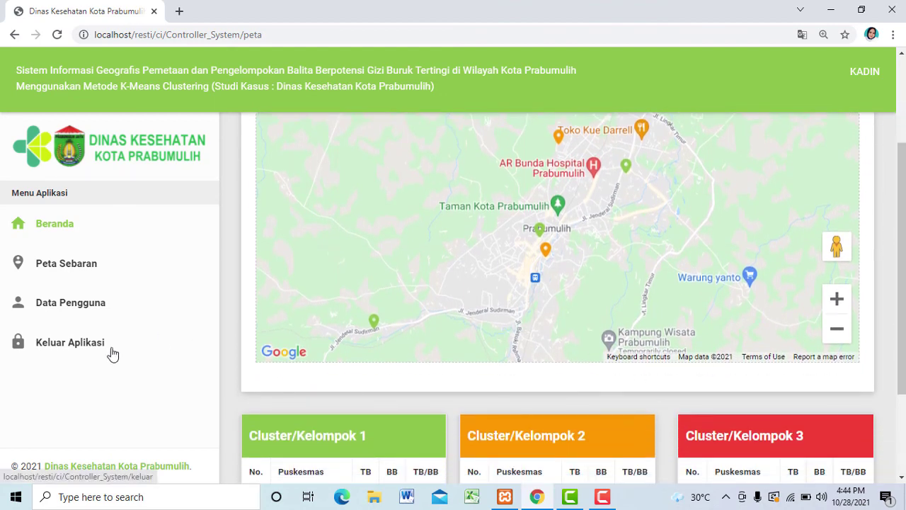
Step: Log out of the kadin account and stop the Camtasia screen recording
click(75, 347)
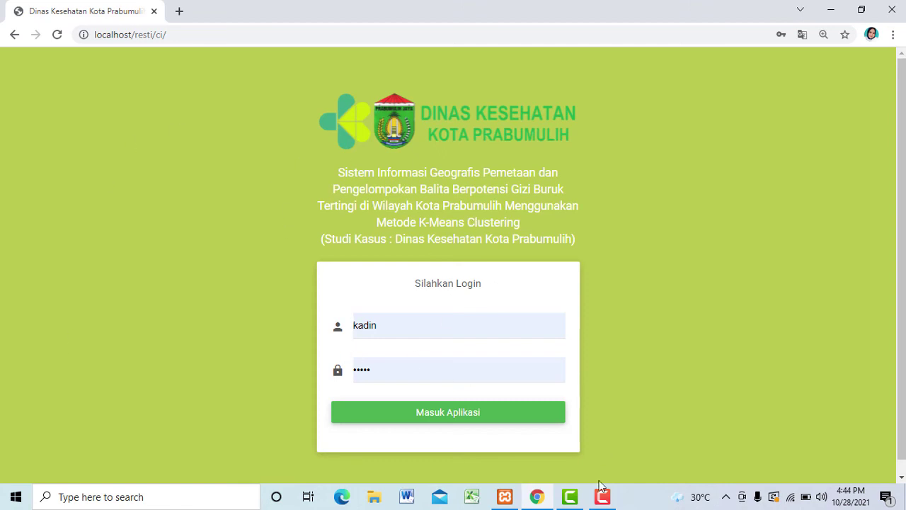
click(606, 502)
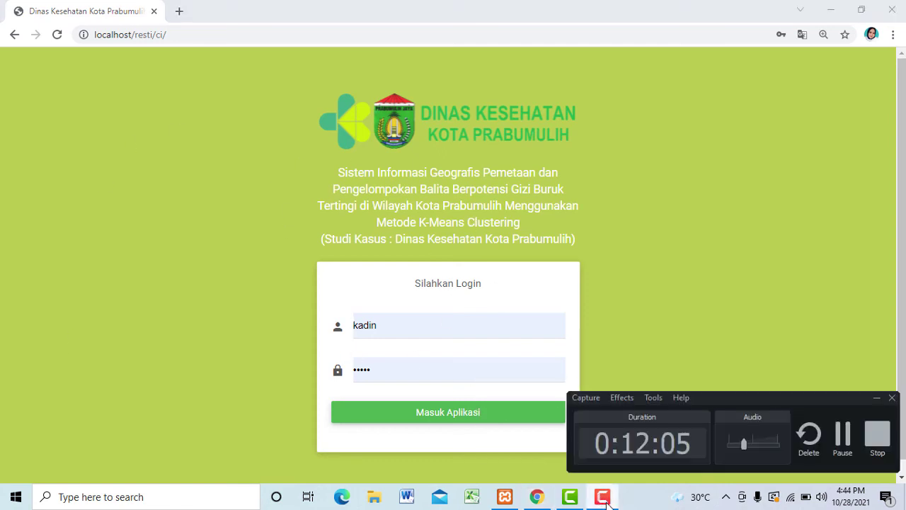
click(877, 435)
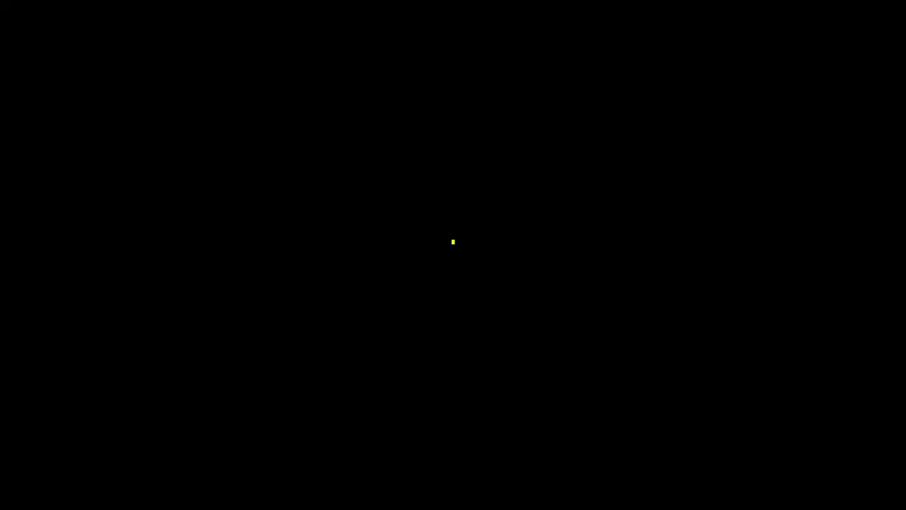